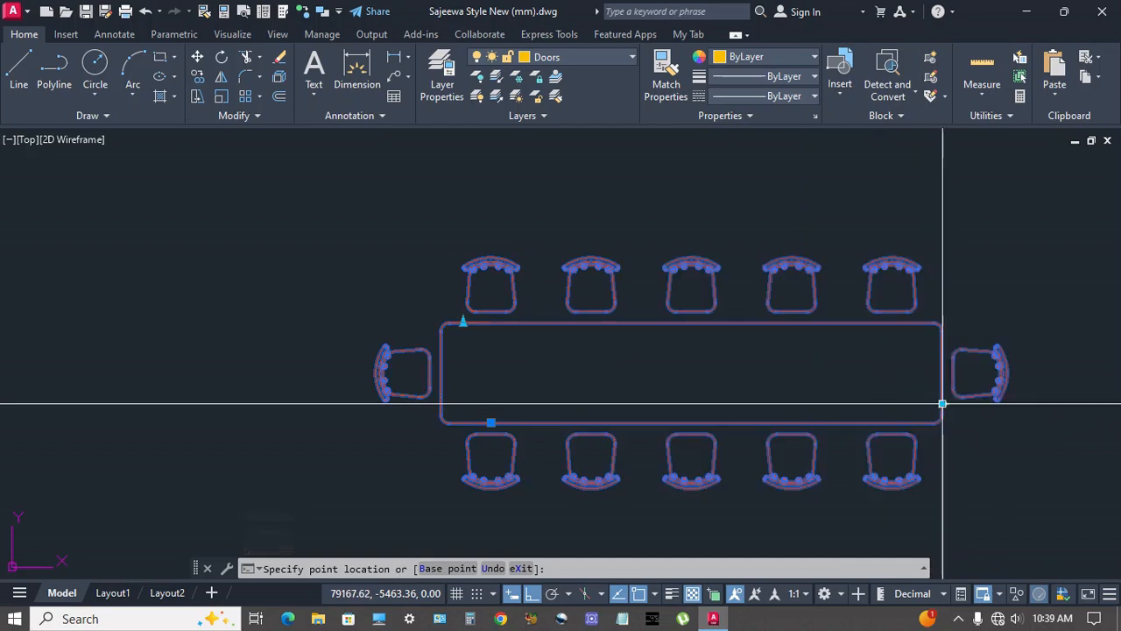
Stretch the dining table block upward to a depth of 1350 mm
scroll(480, 347, "down", 2)
scroll(480, 347, "up", 2)
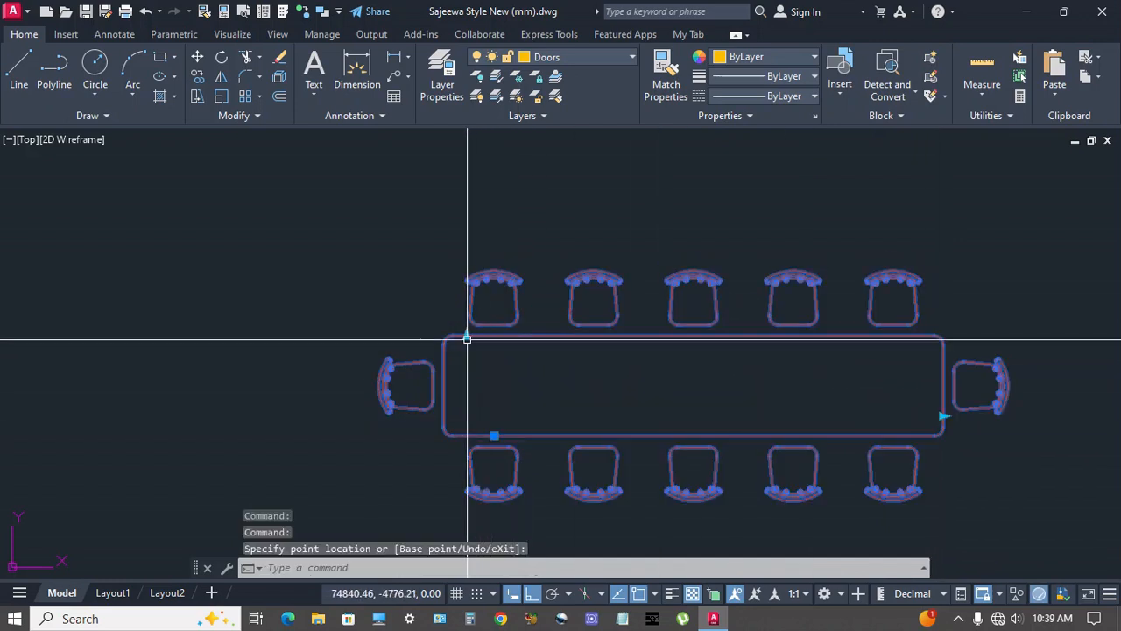
left_click(467, 333)
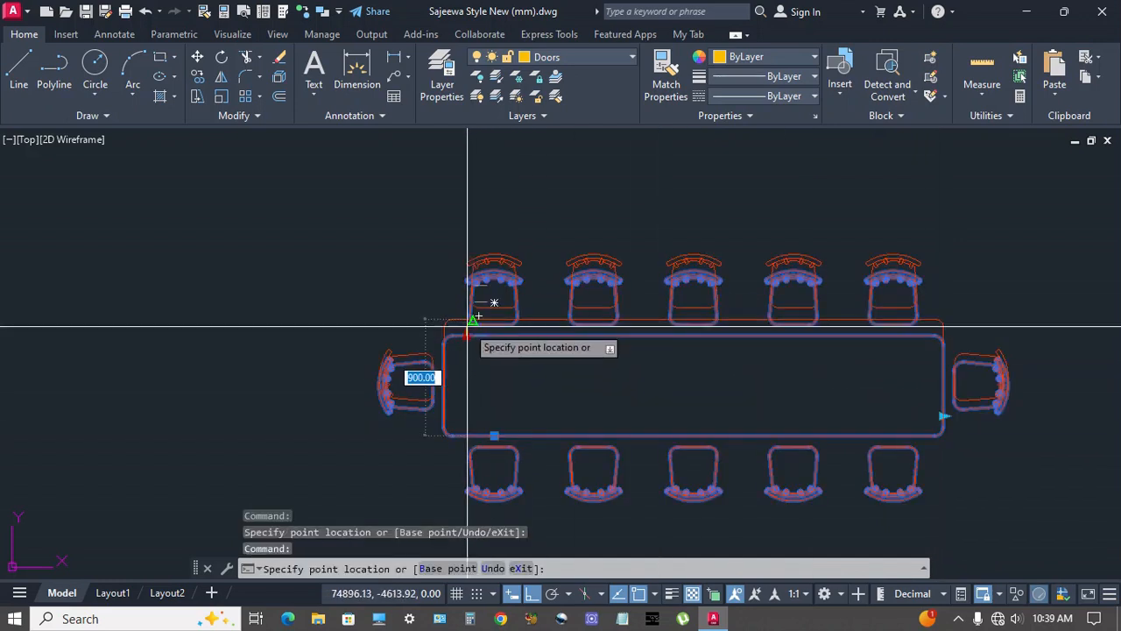
left_click(472, 265)
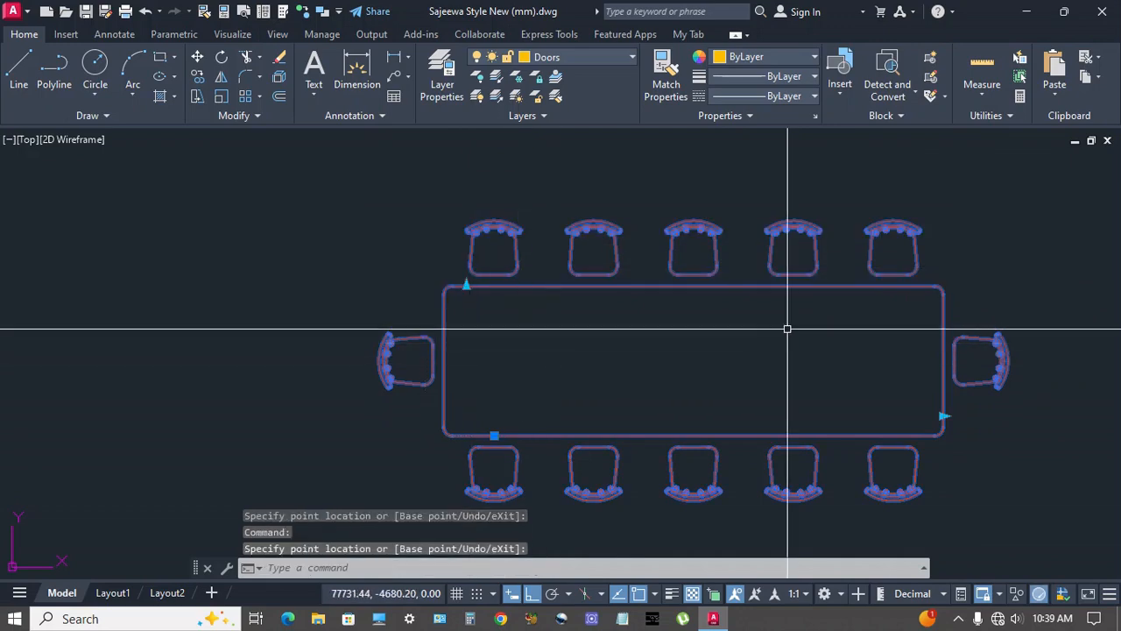
Shorten the dining table block to 3600 mm and on to a length of 2700 mm
left_click(943, 418)
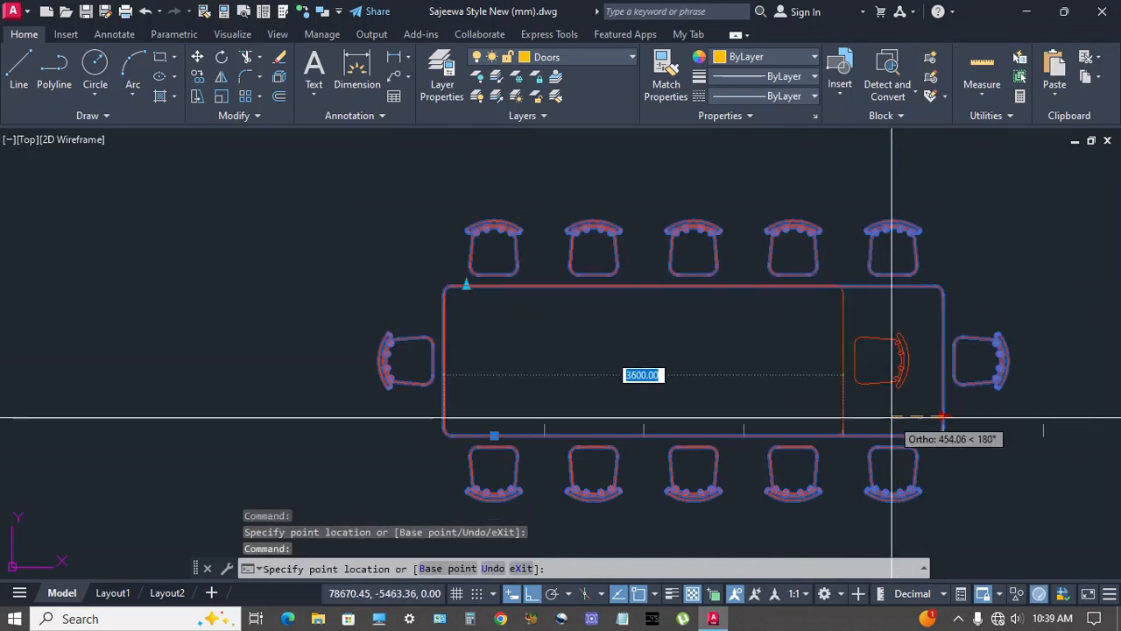
left_click(844, 417)
left_click(844, 417)
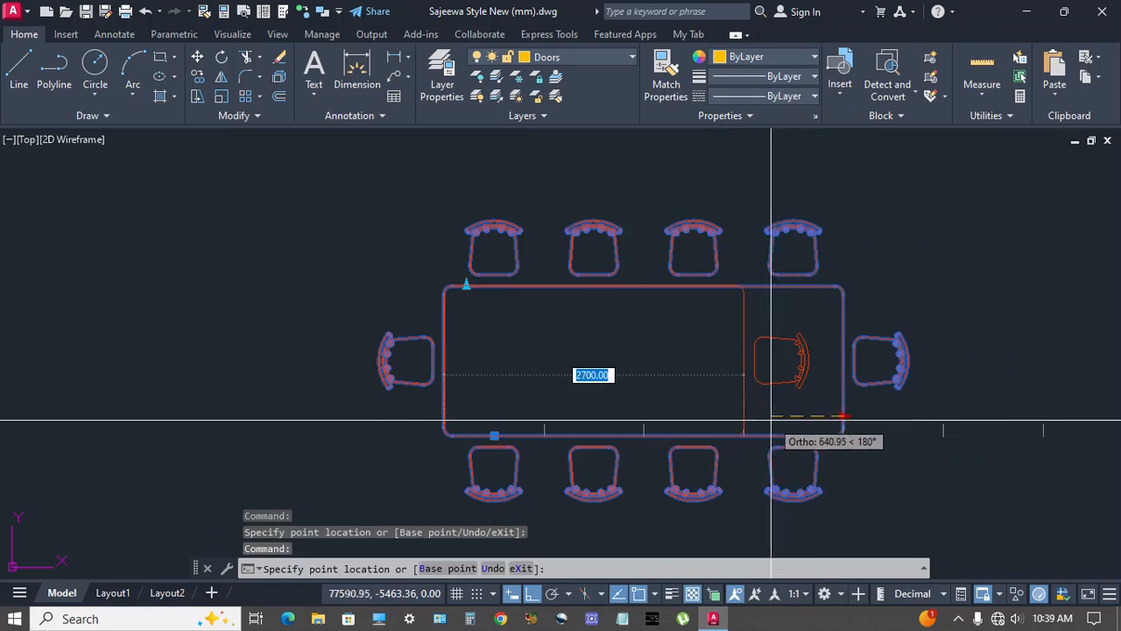
left_click(744, 417)
Reduce the dining table block's depth by pulling its upper edge down, and clear the selection
left_click(467, 285)
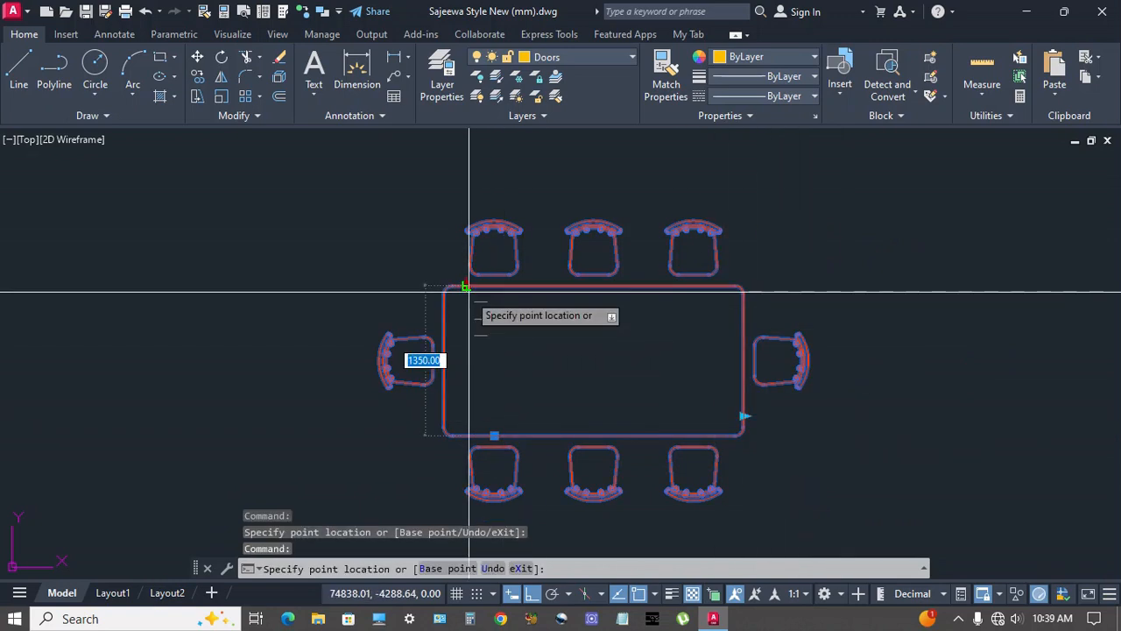
left_click(467, 320)
mouse_move(526, 385)
middle_mouse_down()
mouse_move(489, 381)
mouse_move(499, 365)
middle_mouse_up()
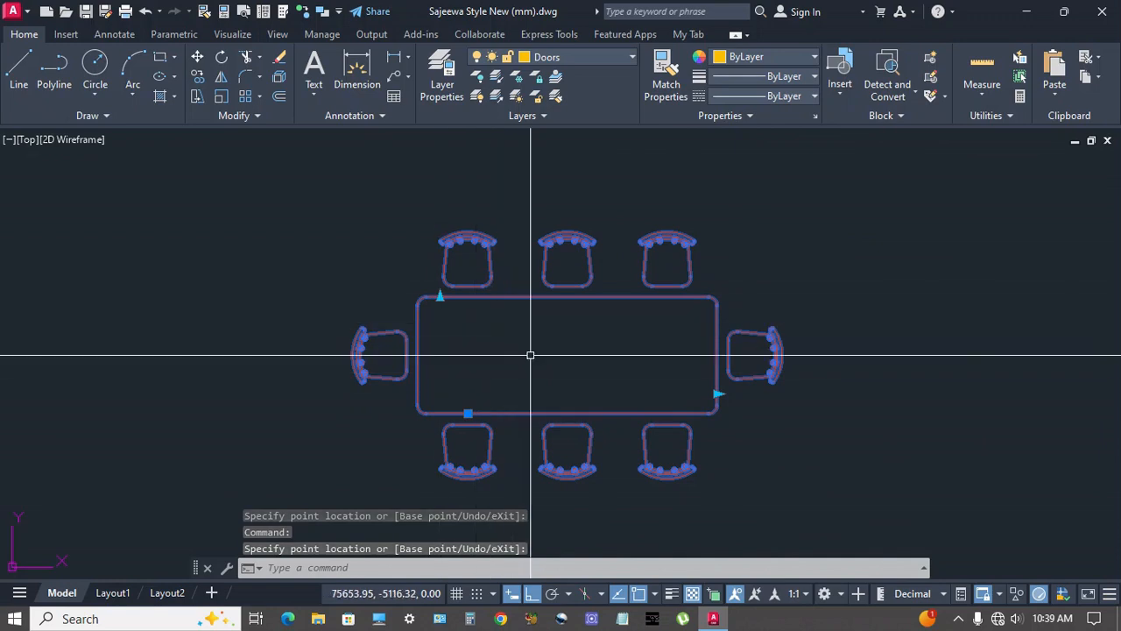
key("Escape")
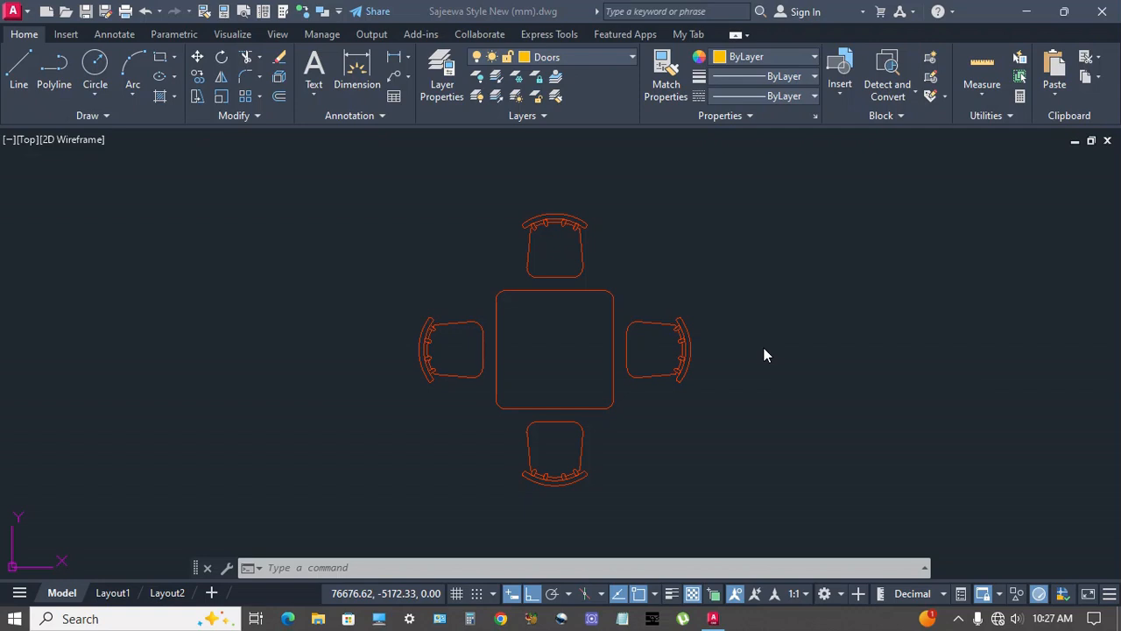
Measure the square table's depth and width with the DIST command
left_click(773, 348)
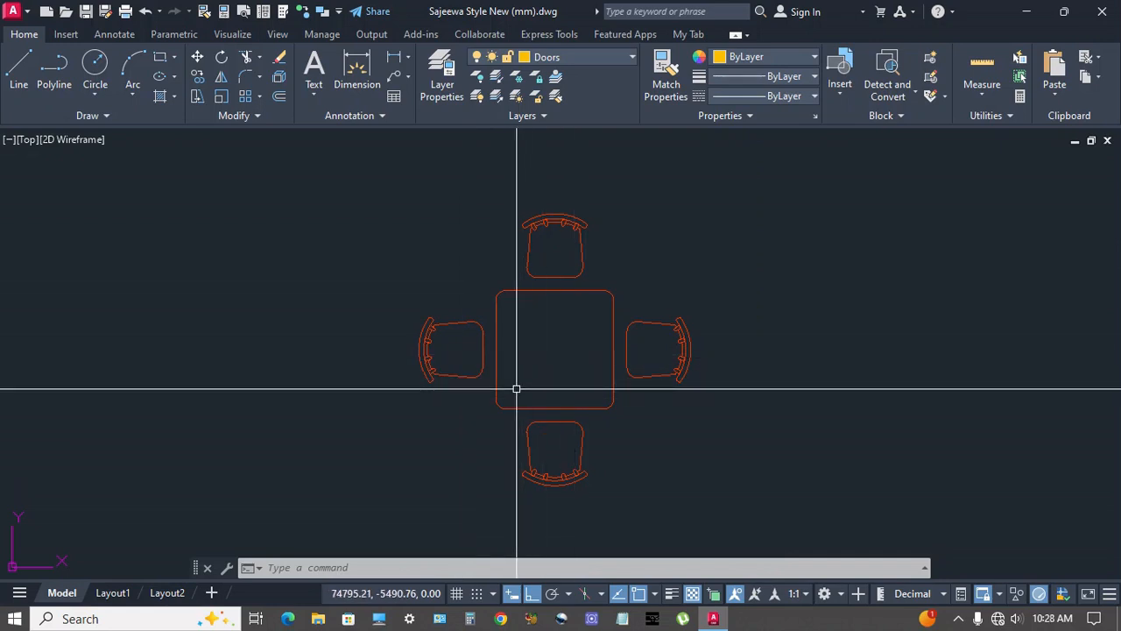
type("di")
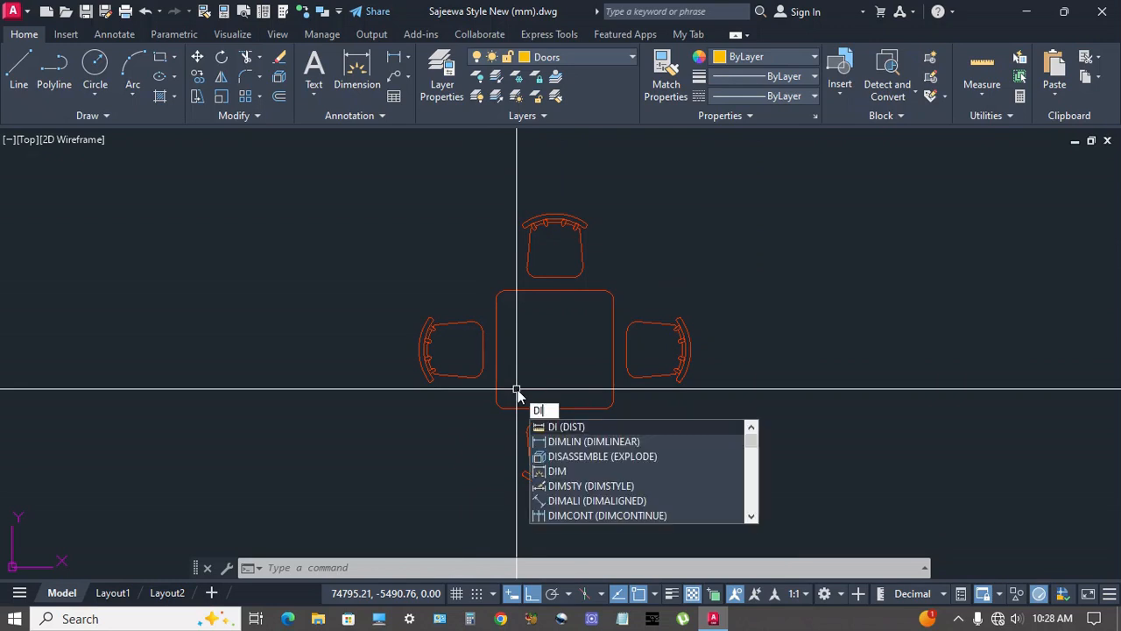
key("Return")
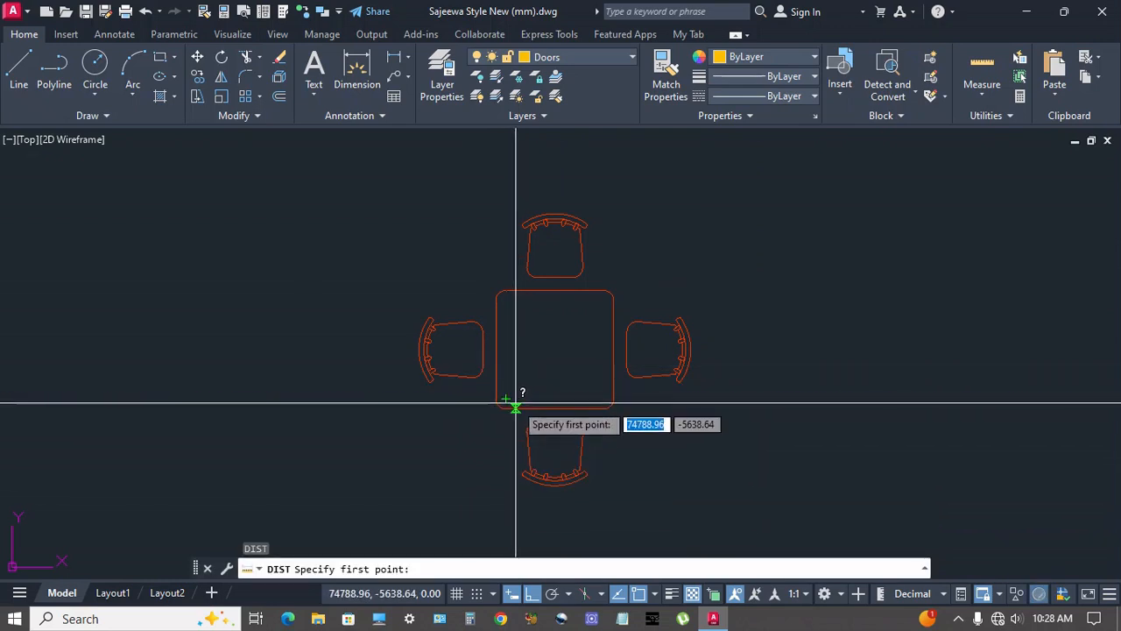
left_click(517, 408)
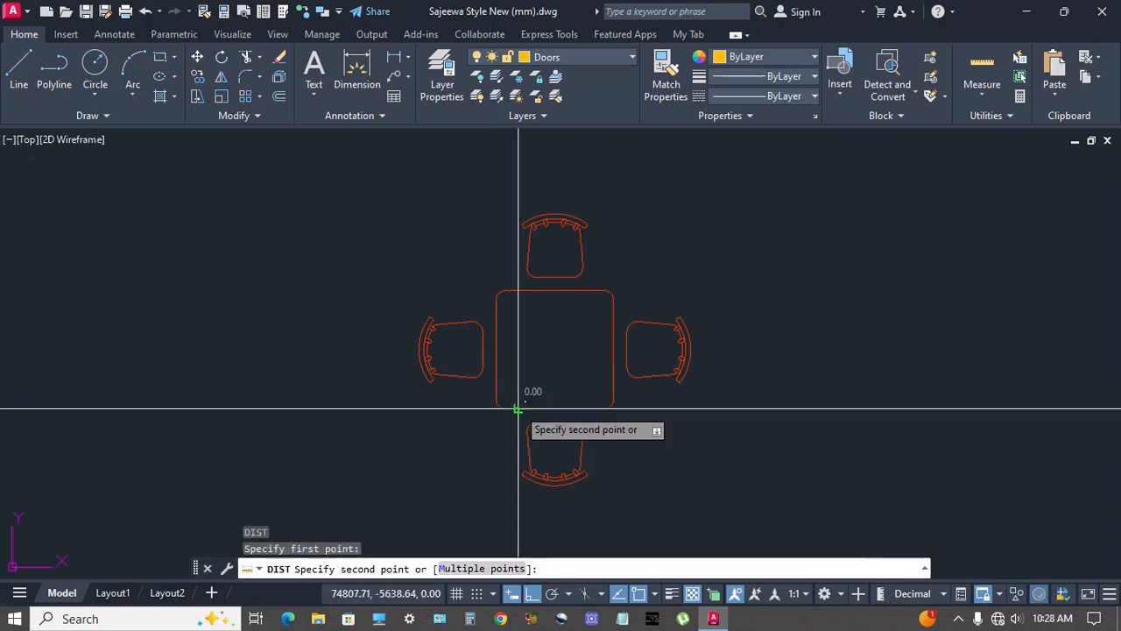
left_click(516, 291)
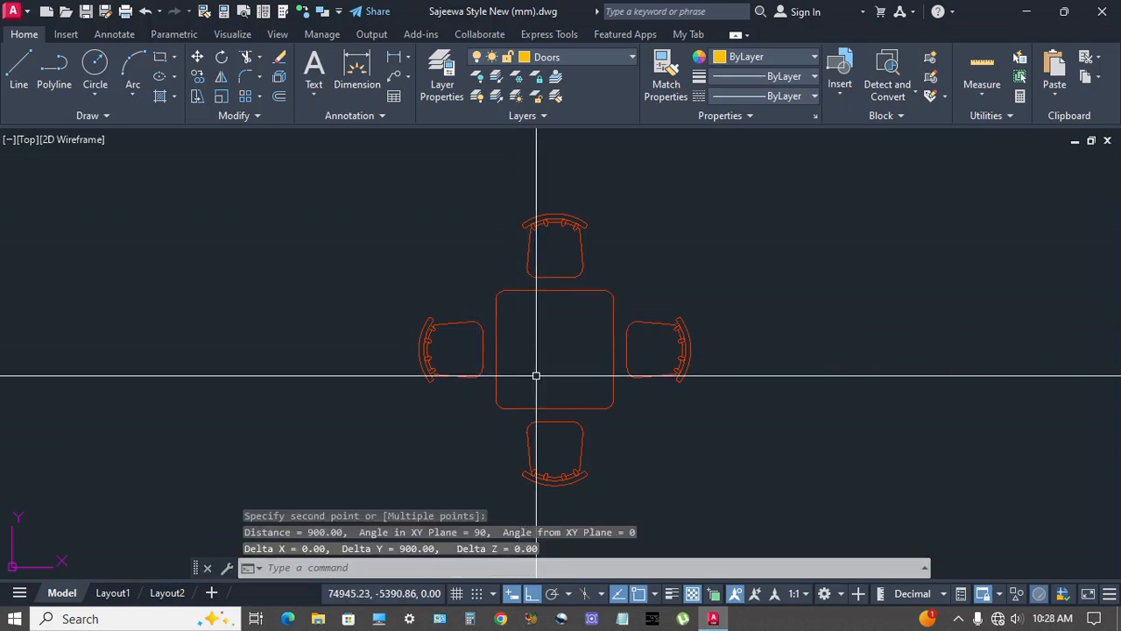
key("Return")
left_click(496, 382)
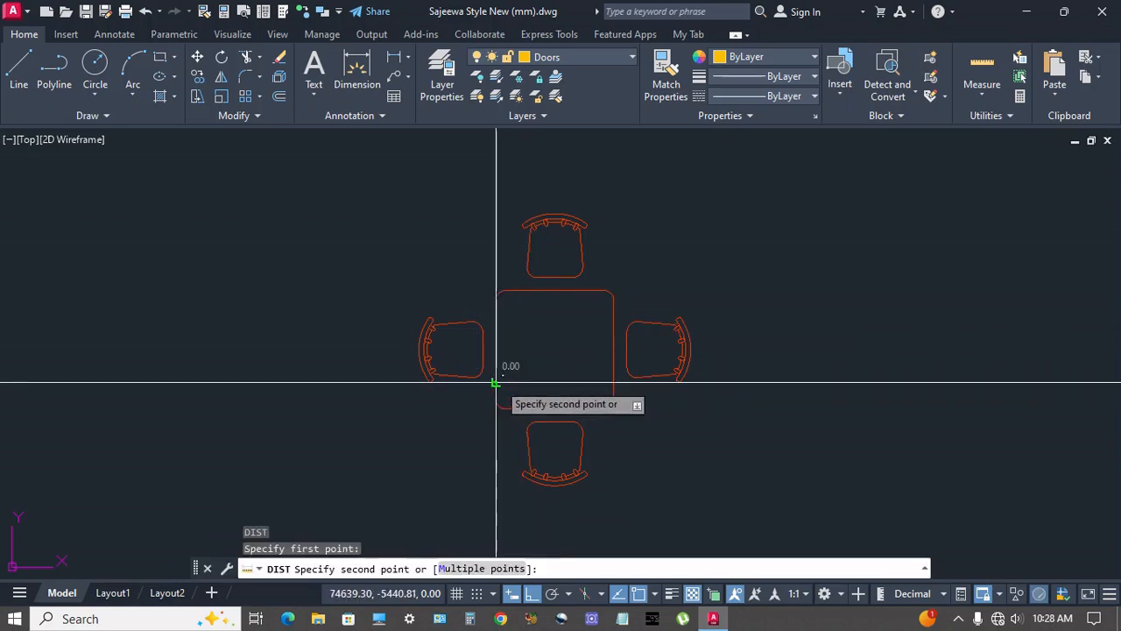
left_click(614, 382)
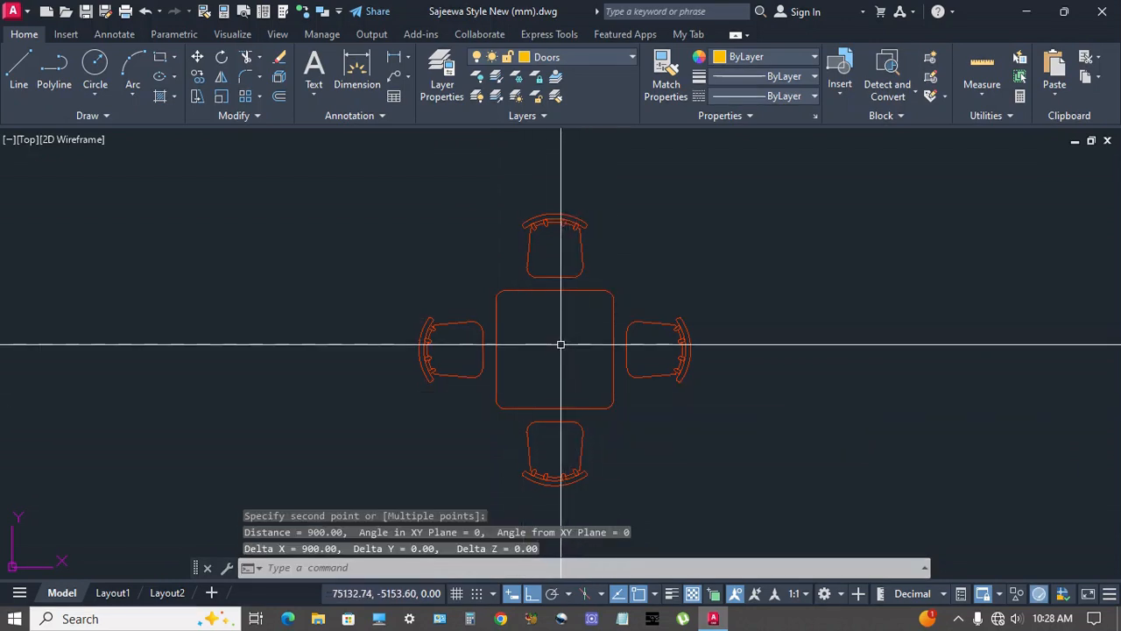
Measure the gaps from the upper chair and the left chair to the table's edges
key("Return")
left_click(555, 276)
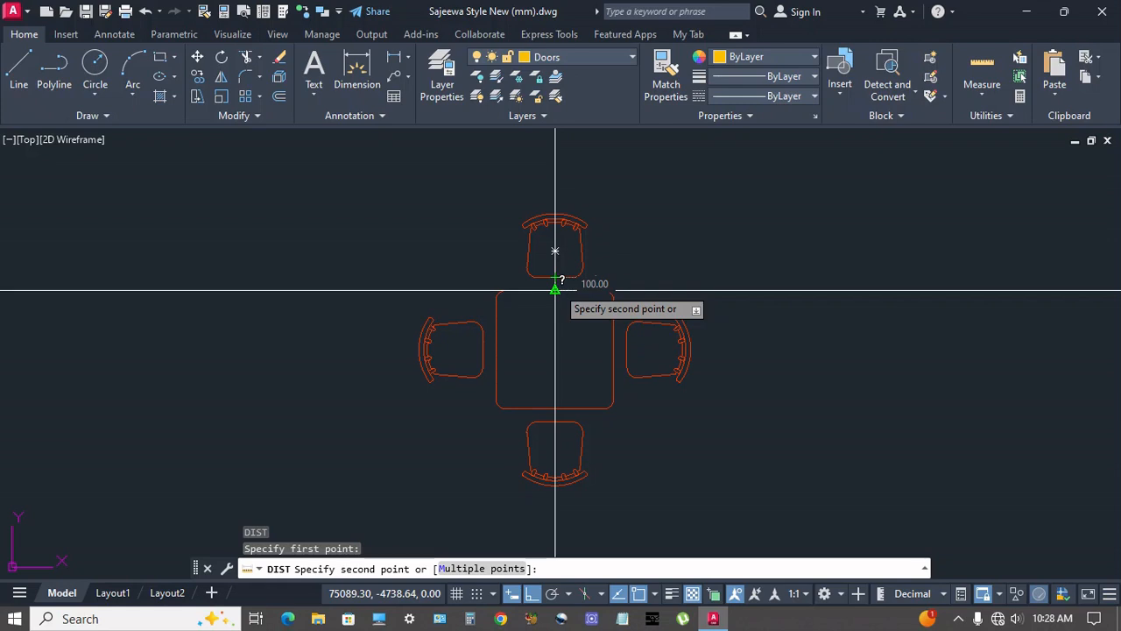
left_click(554, 289)
key("Return")
left_click(483, 350)
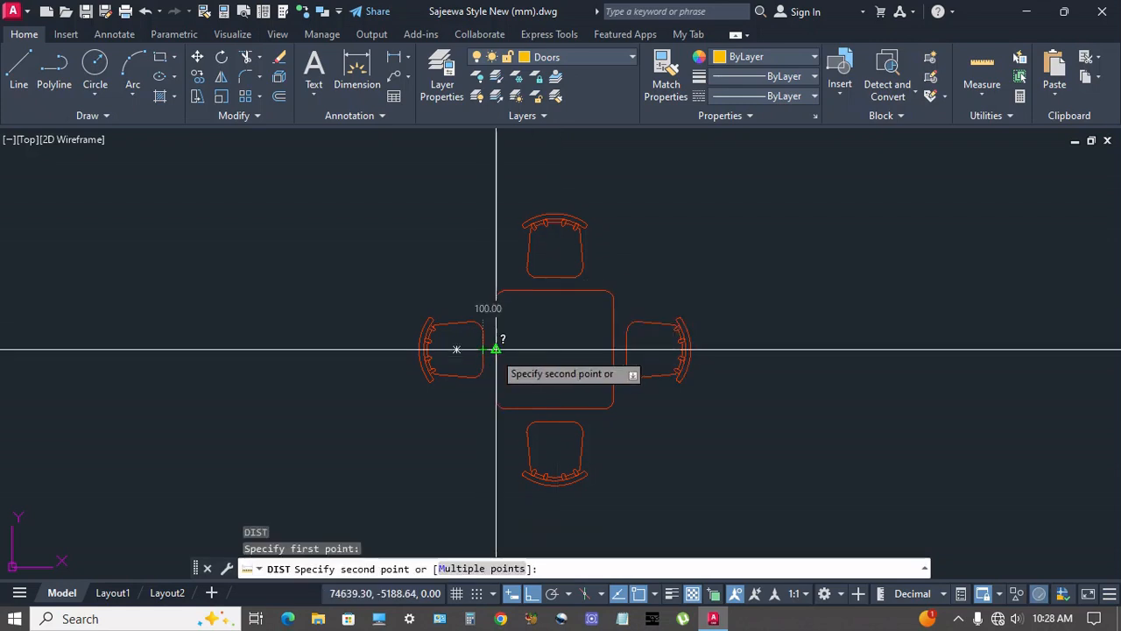
left_click(496, 349)
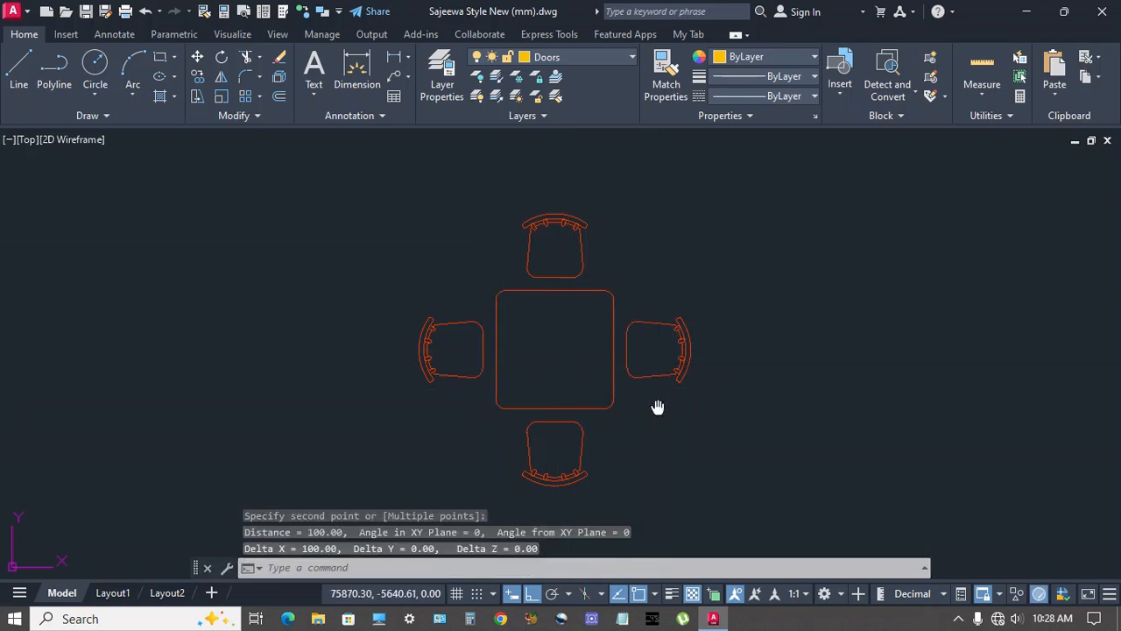
Start a block definition named "DO Table" containing the square table and its four surrounding chairs
middle_click_drag(754, 437, 762, 434)
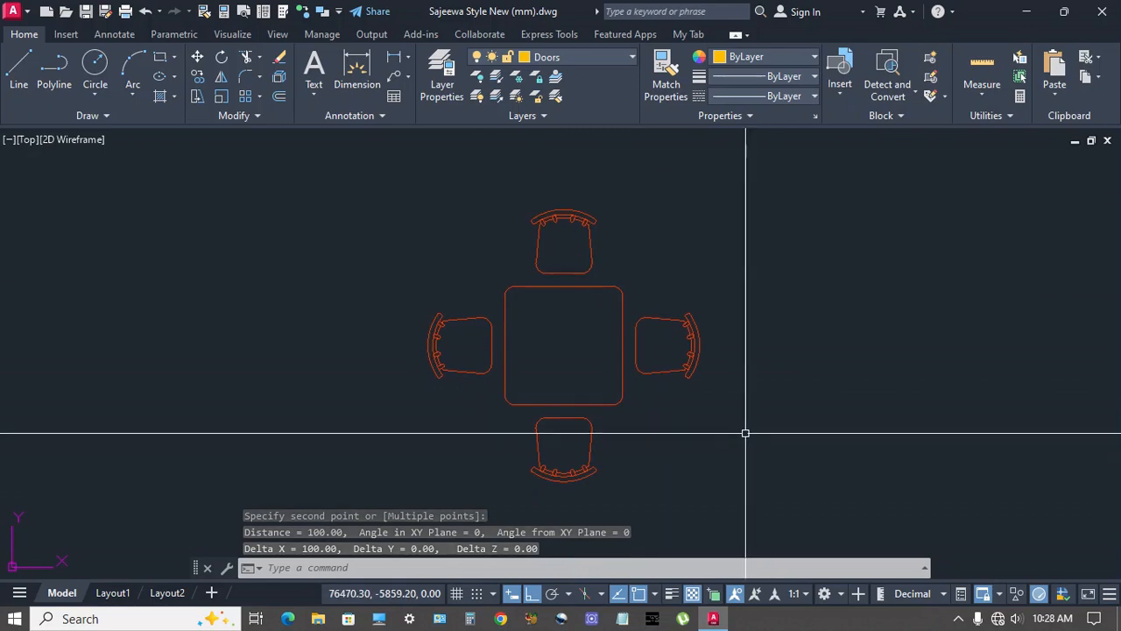
type("b")
key("Return")
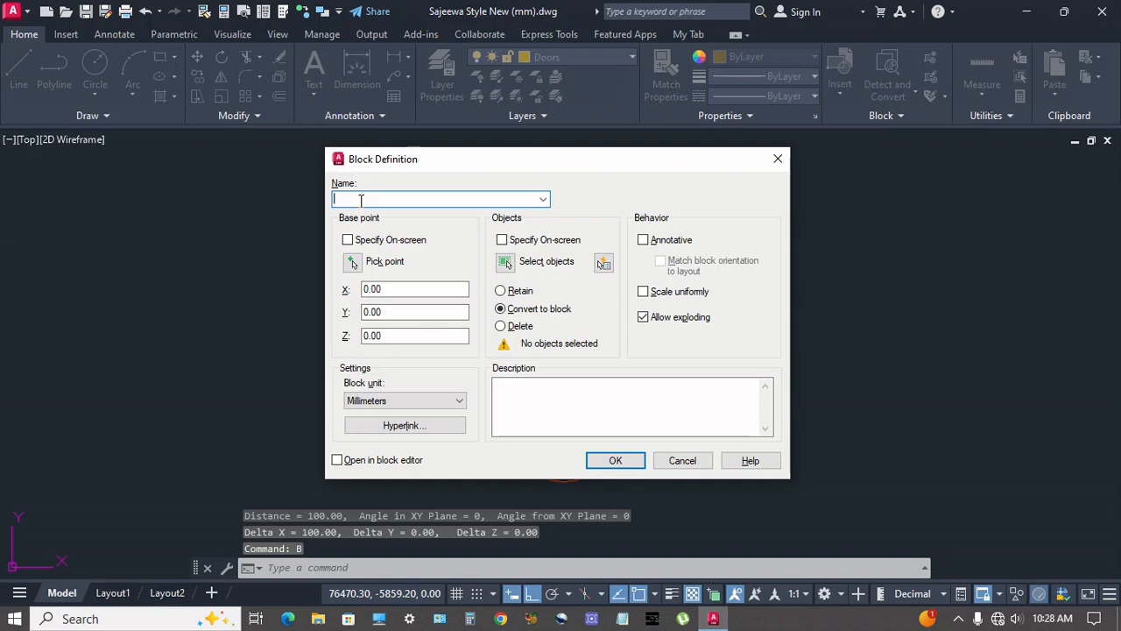
type("DO Table")
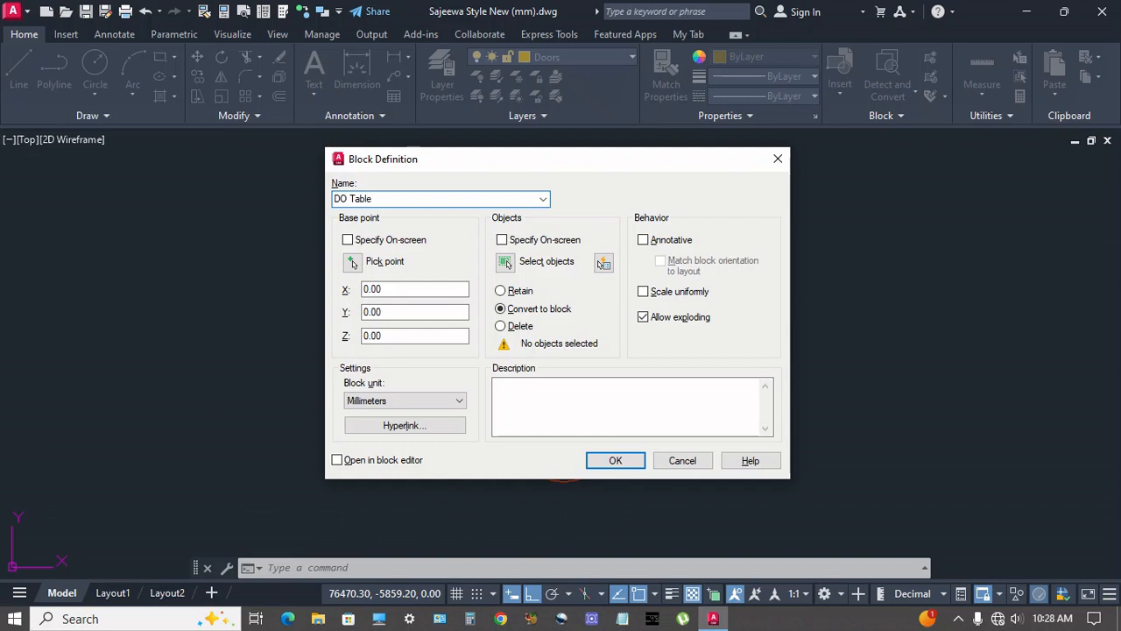
left_click(505, 262)
left_click(395, 174)
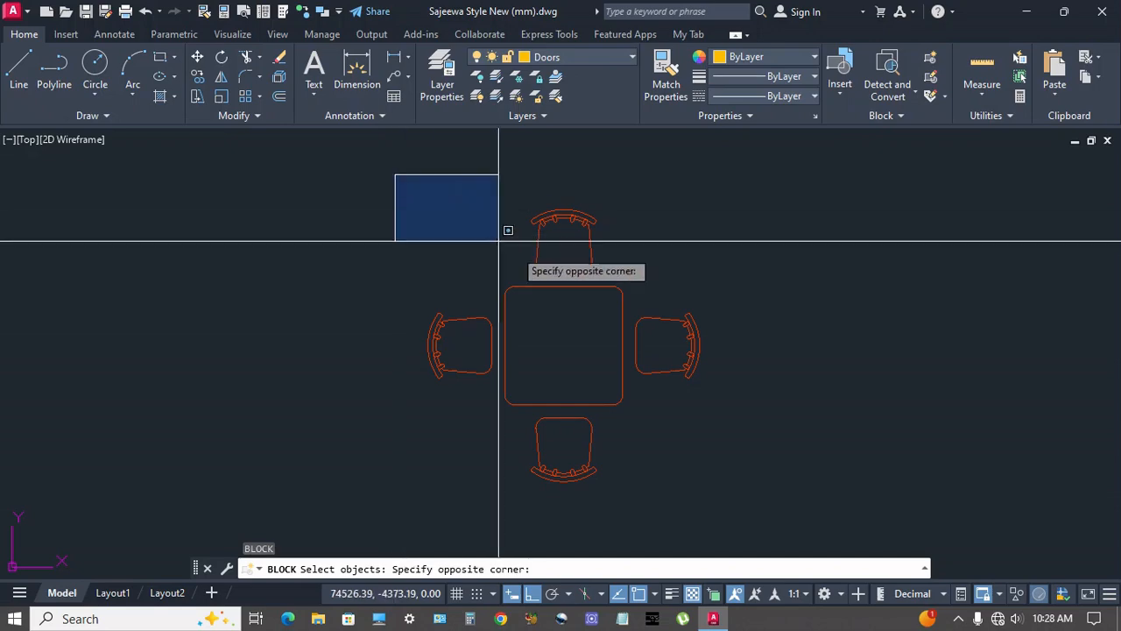
left_click(727, 478)
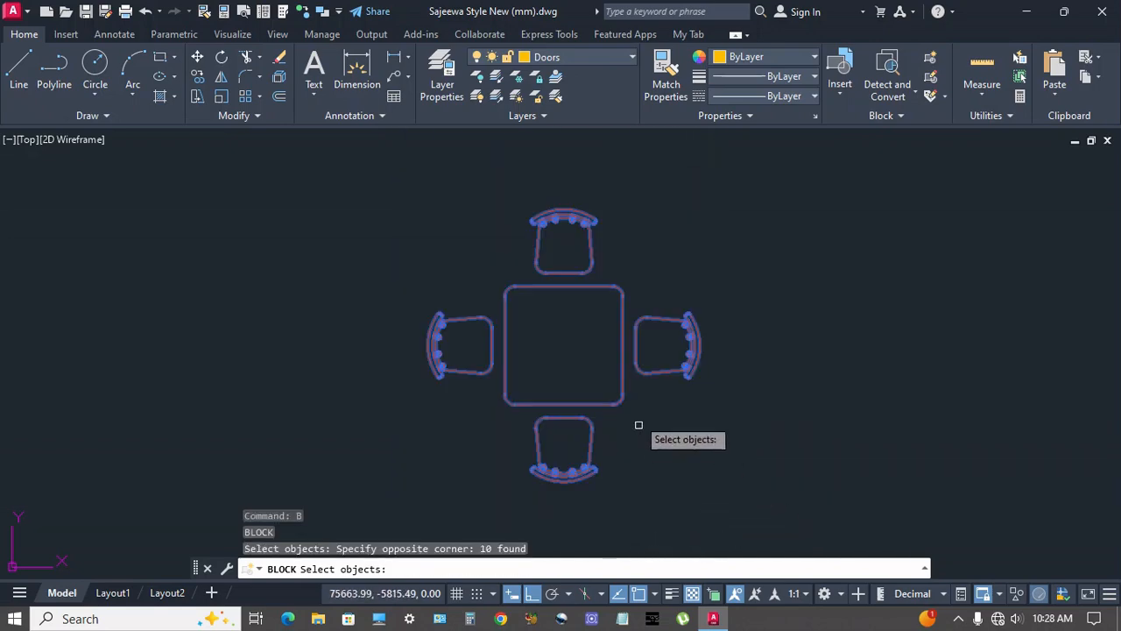
key("Return")
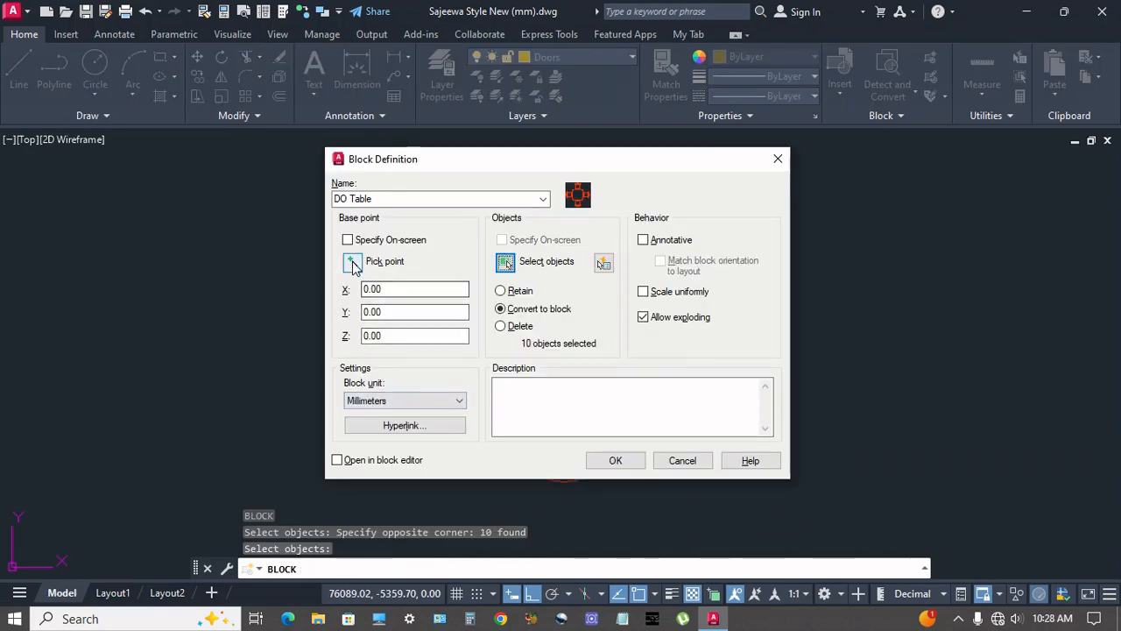
Set the block's base point at the midpoint of the table's lower edge and create it with Open in block editor enabled
left_click(352, 262)
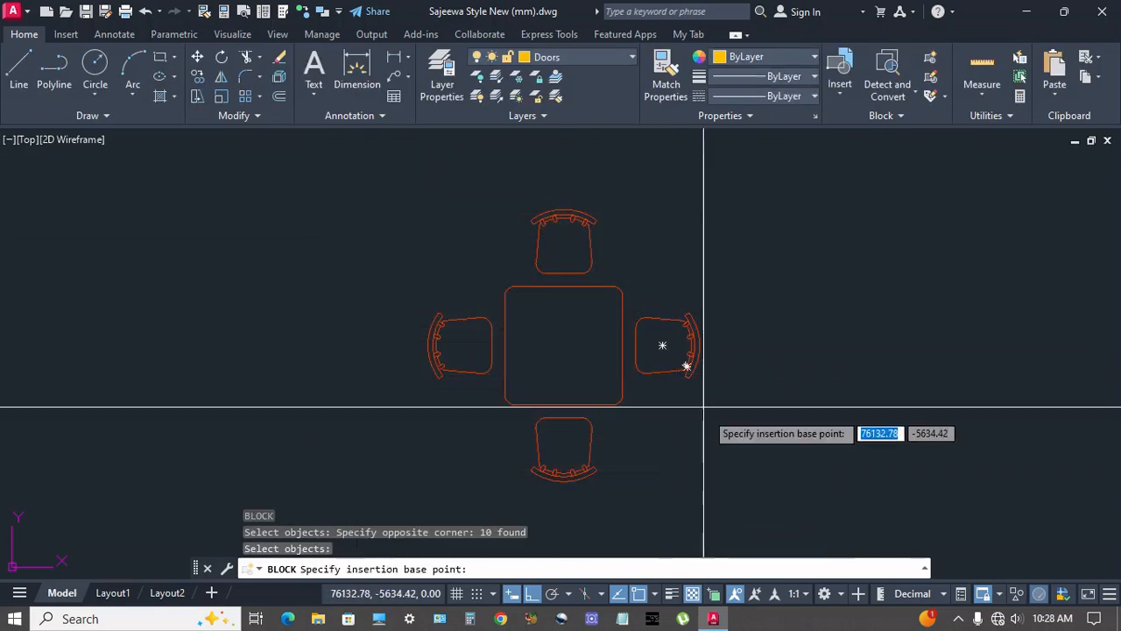
left_click(564, 405)
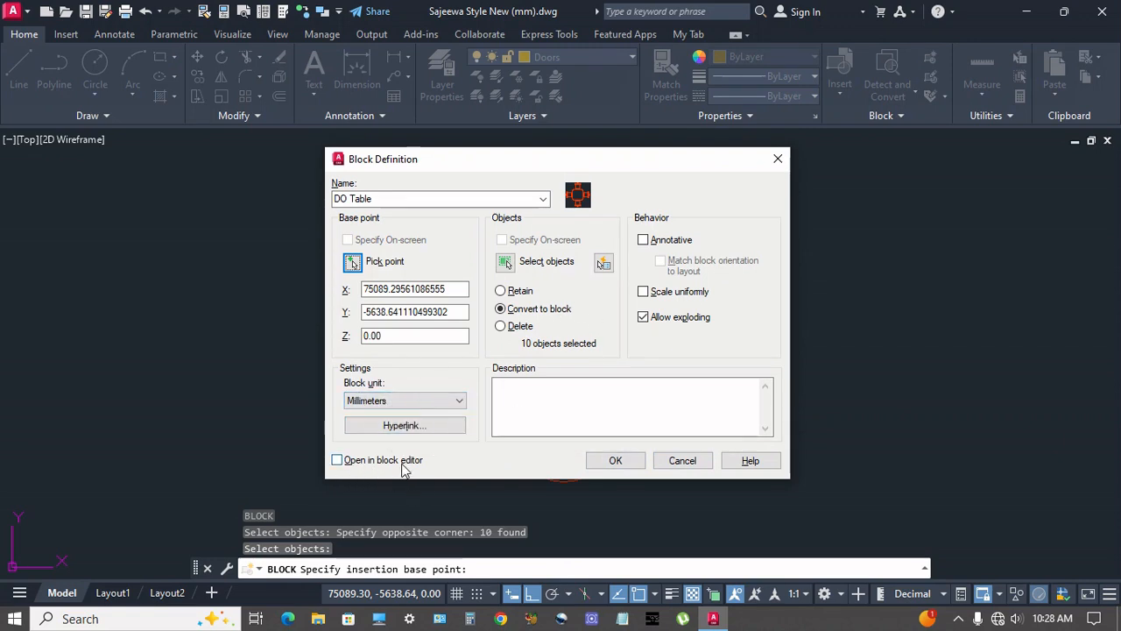
left_click(338, 461)
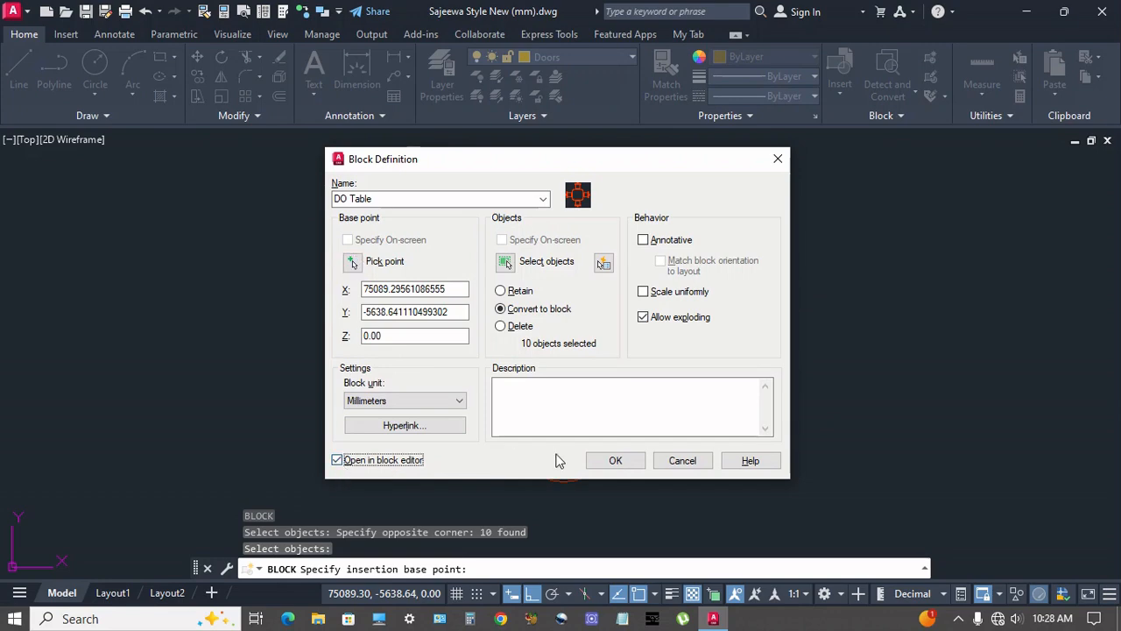
left_click(616, 461)
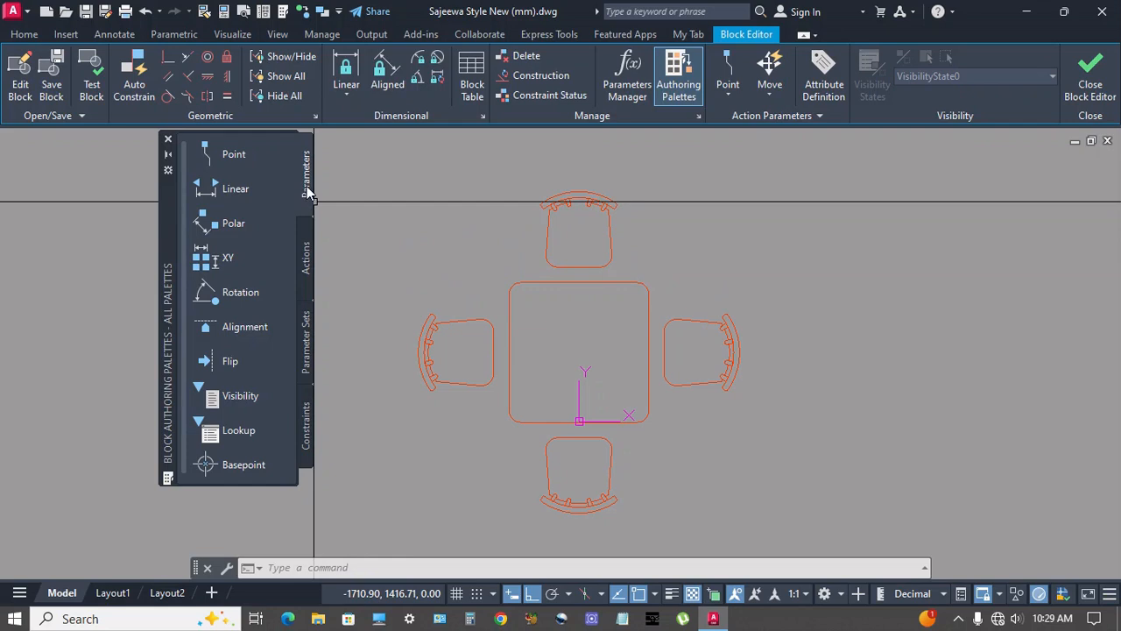
Add a horizontal linear parameter from the table's left edge to its right edge
left_click(235, 191)
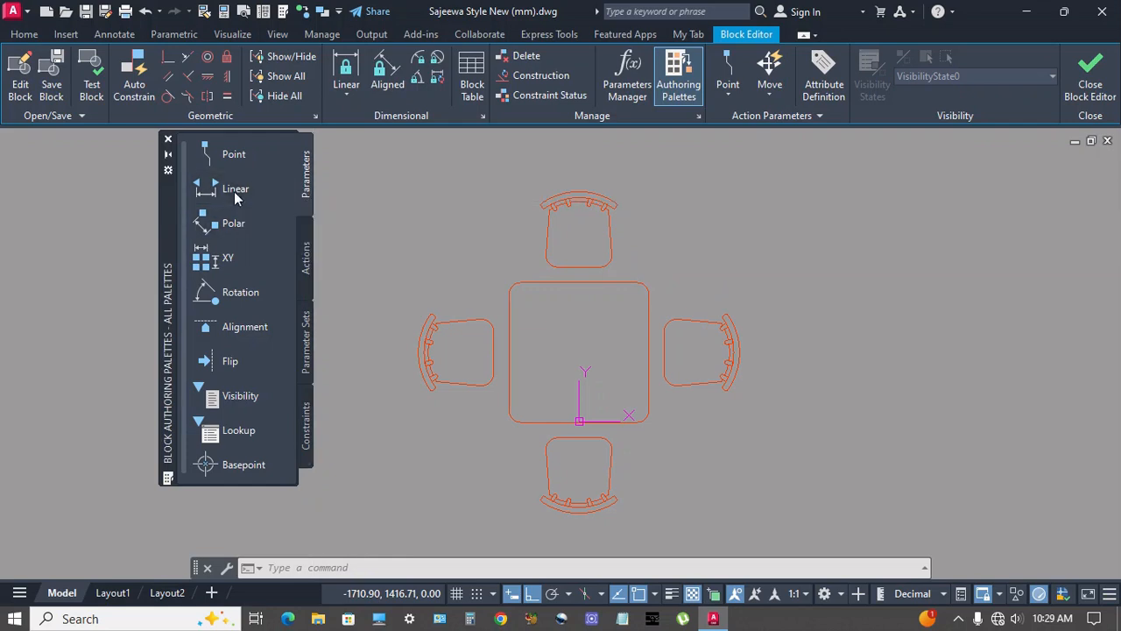
left_click(510, 394)
left_click(649, 395)
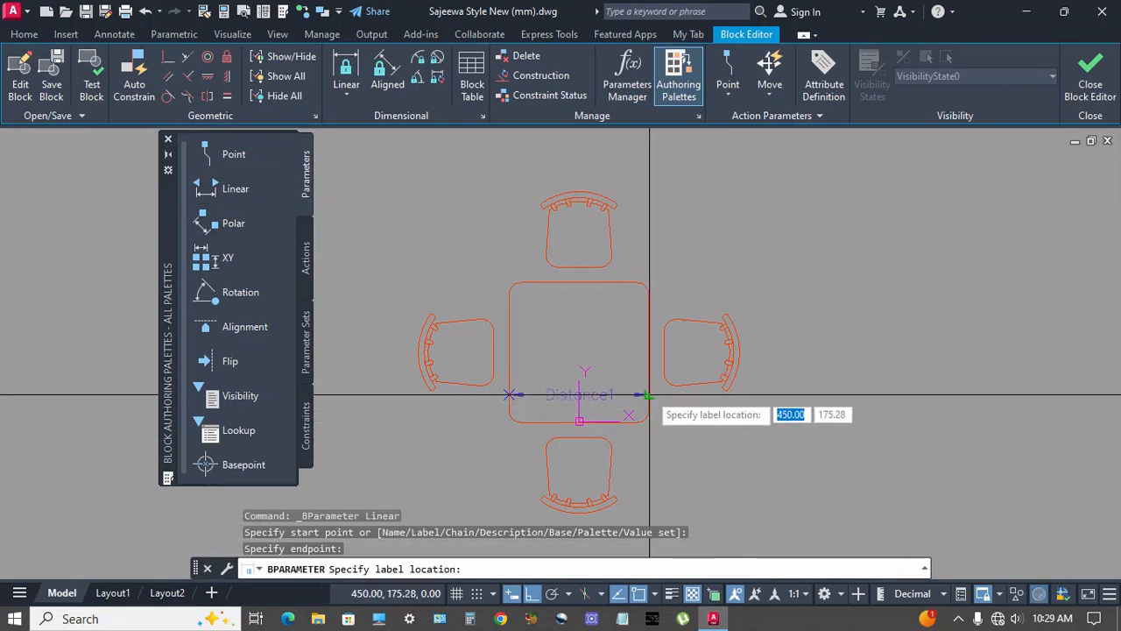
left_click(649, 394)
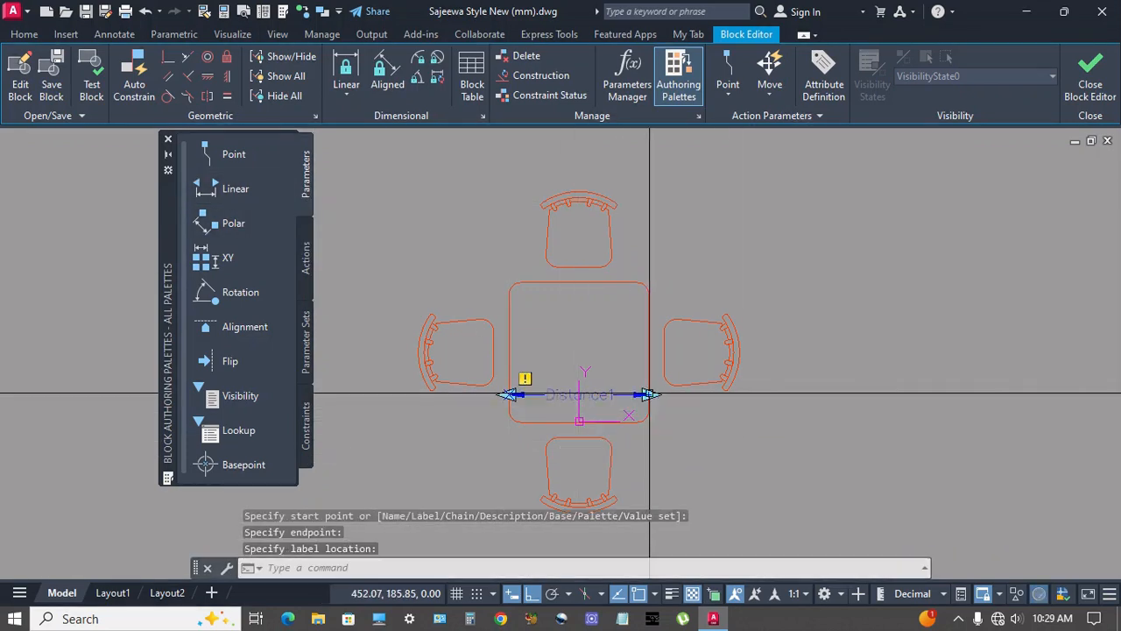
Add a vertical linear parameter from the table's lower edge to its upper edge
key("Return")
left_click(541, 421)
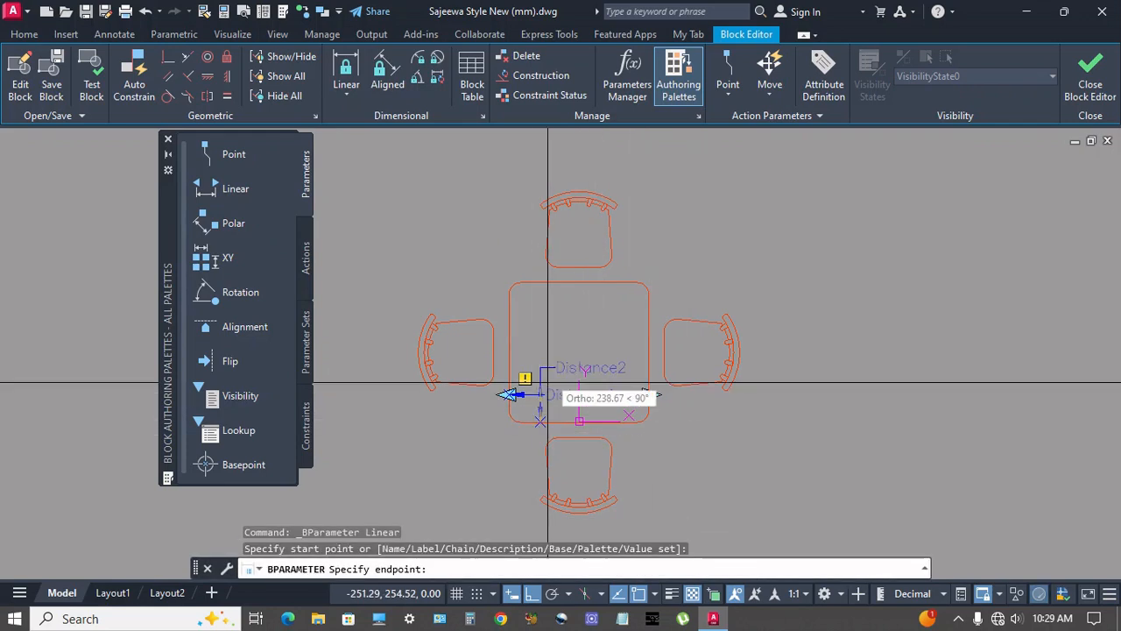
left_click(540, 285)
left_click(541, 285)
Set the number of grips to 1 for both the horizontal and the vertical linear parameters
scroll(646, 404, "up", 3)
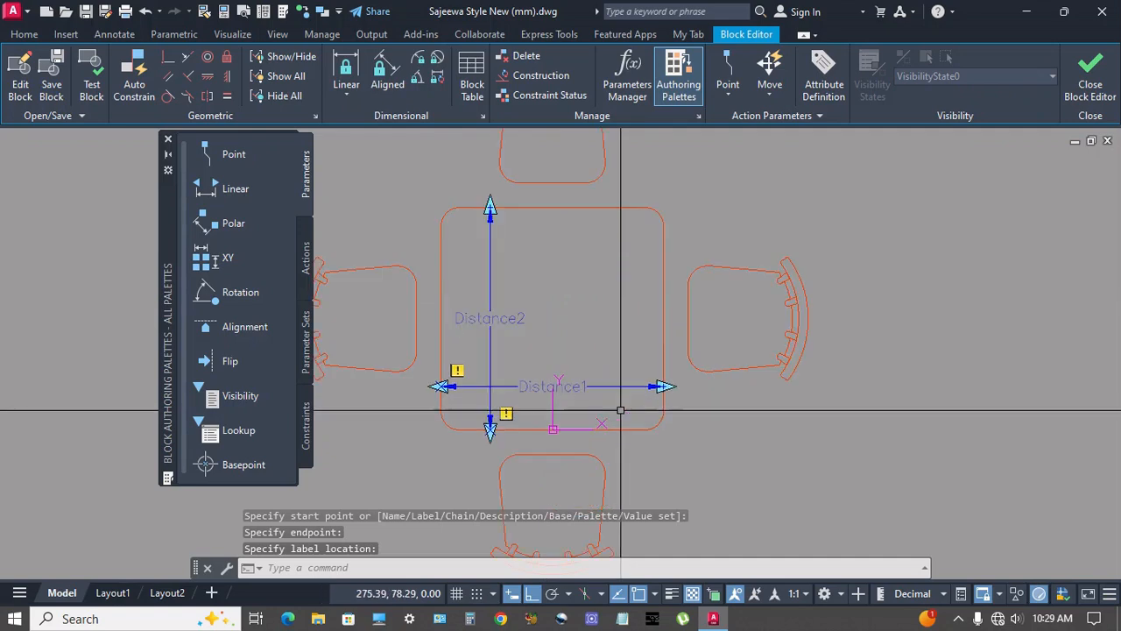
middle_click_drag(647, 404, 674, 404)
left_click(624, 346)
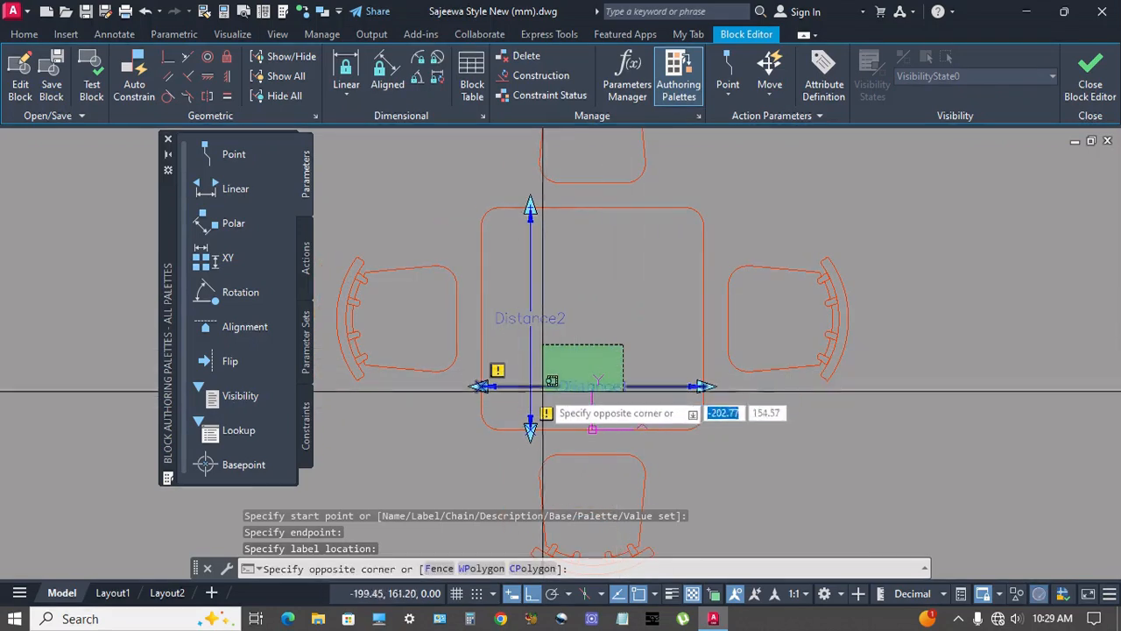
left_click(527, 379)
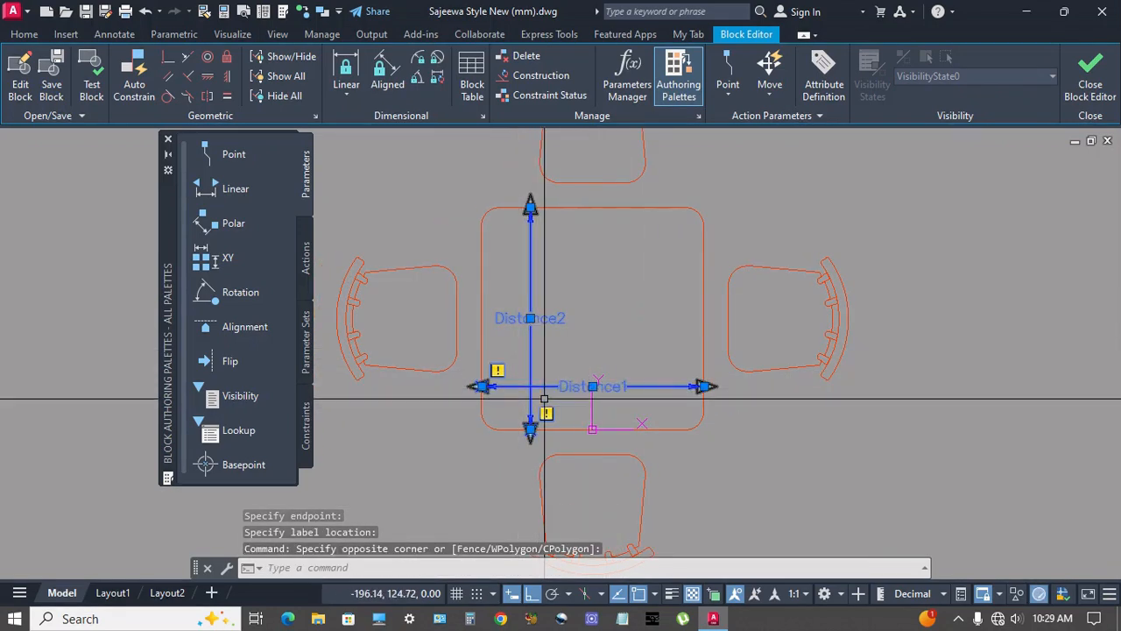
type("1")
key("Return")
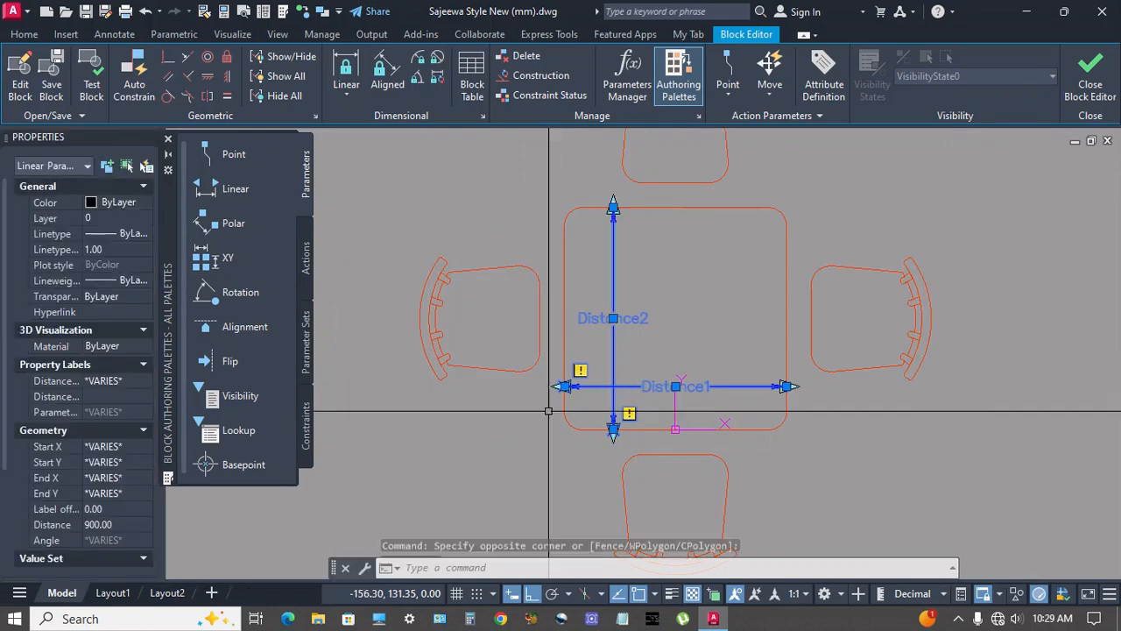
scroll(123, 386, "down", 3)
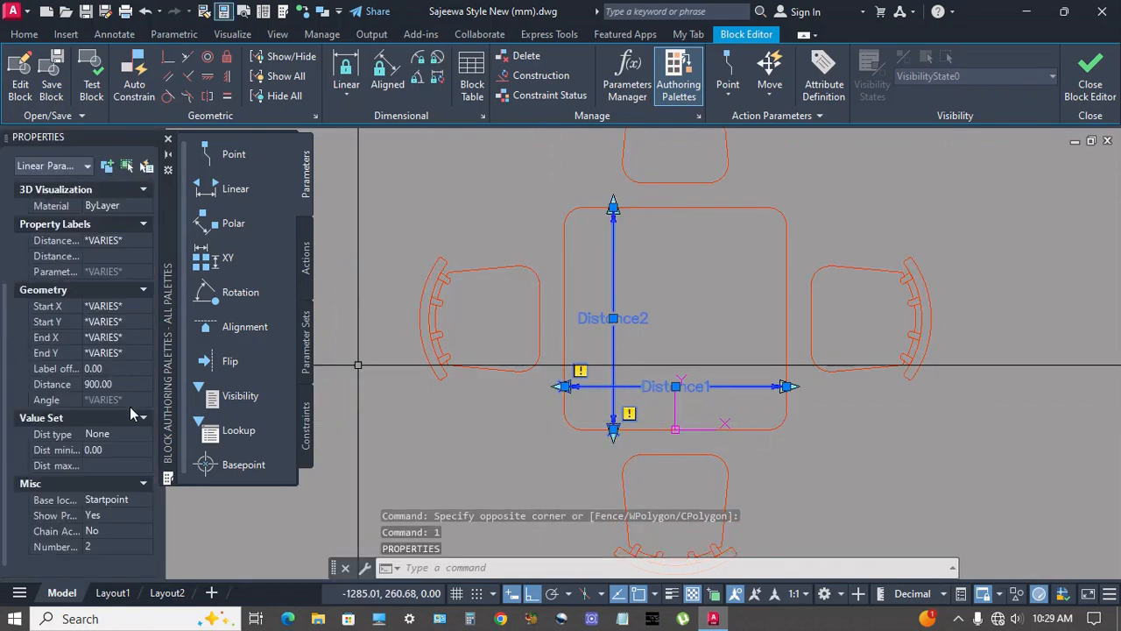
left_click(142, 546)
left_click(144, 547)
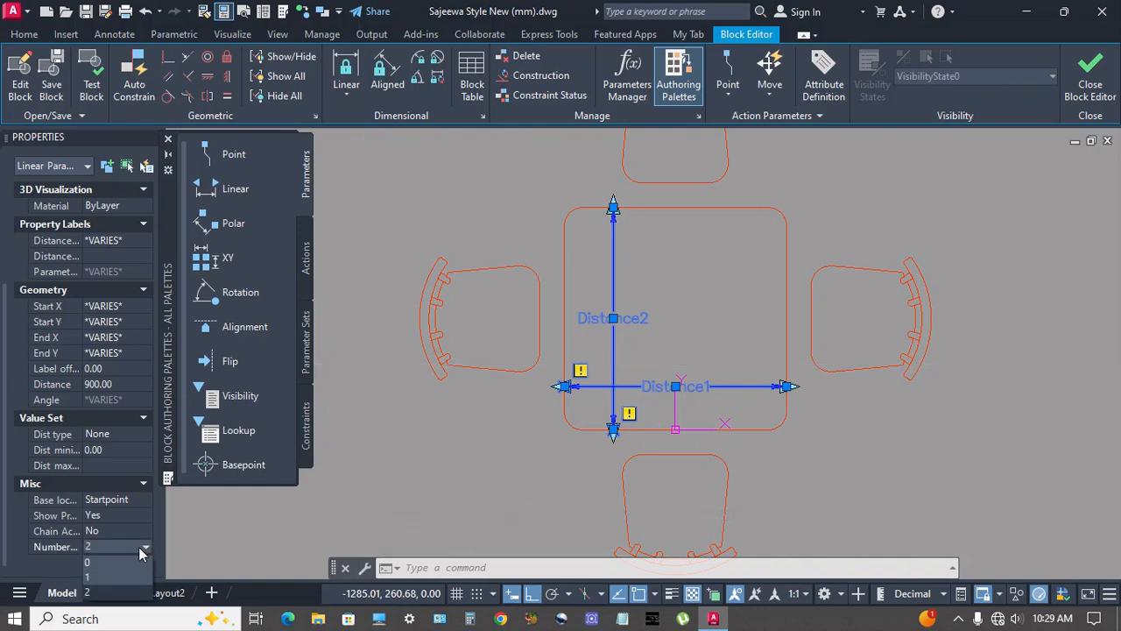
left_click(111, 577)
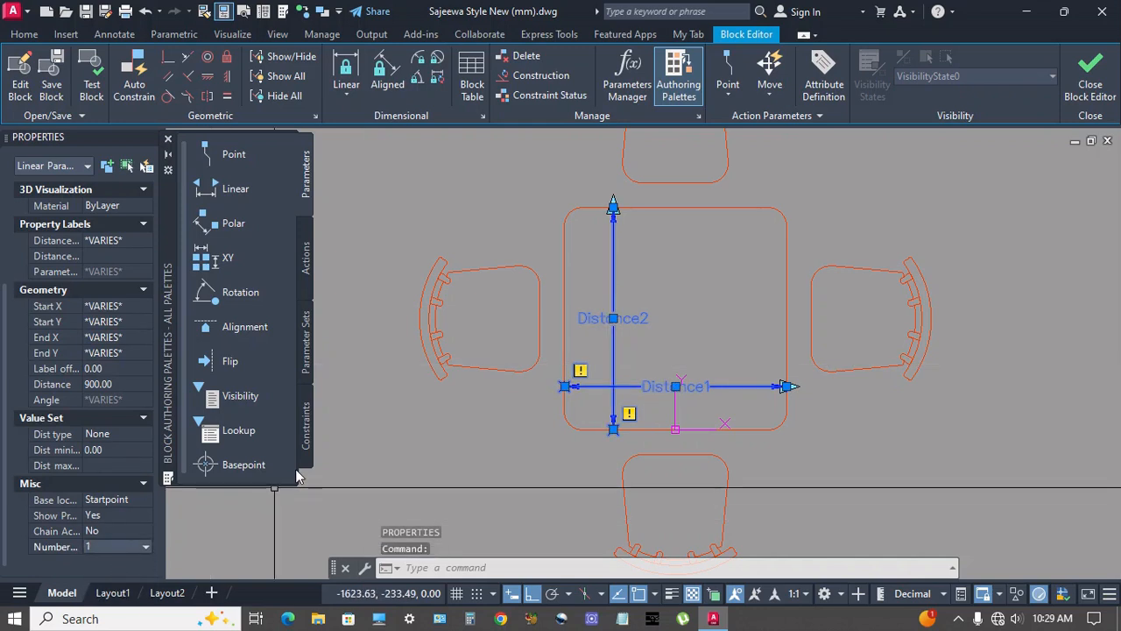
key("Escape")
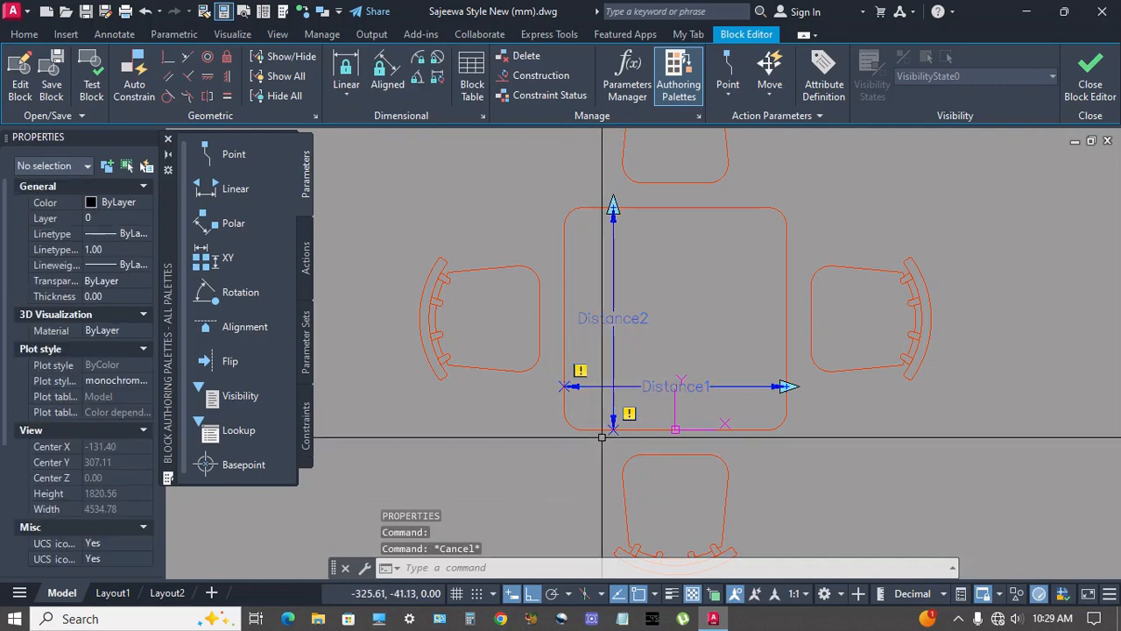
Rename the horizontal linear parameter's distance label to "Length"
left_click(659, 386)
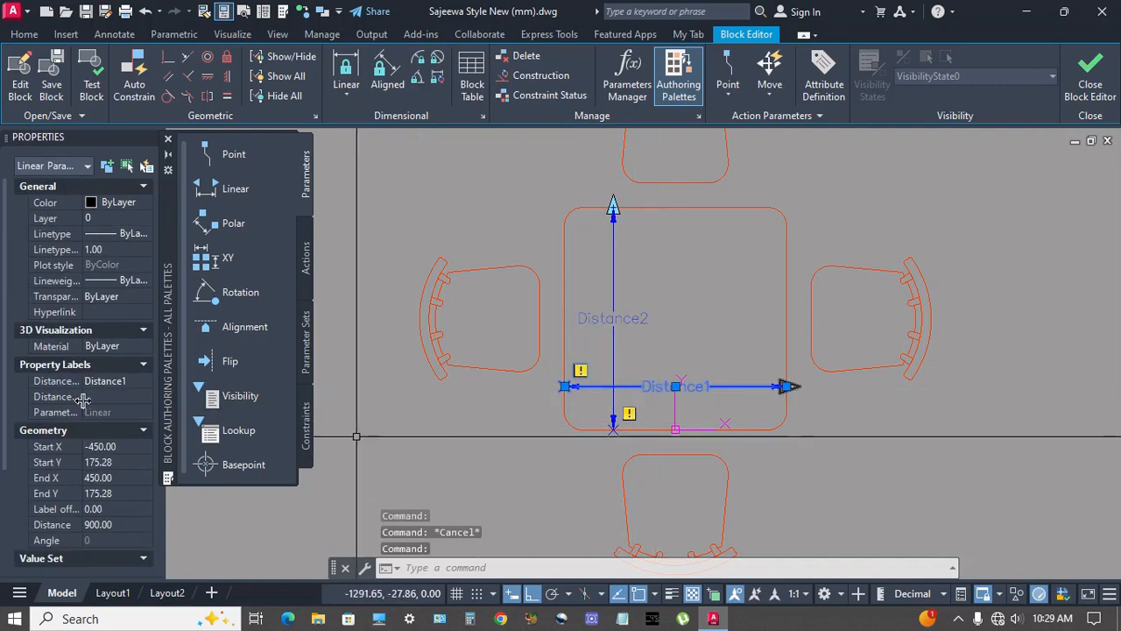
left_click(139, 381)
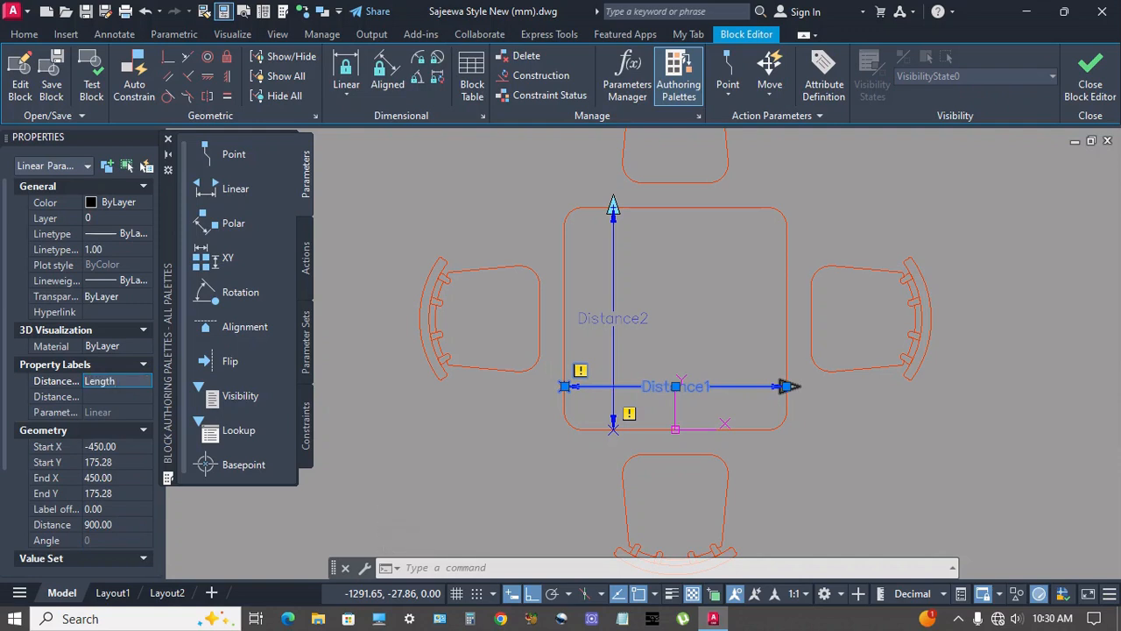
type("Length")
key("Return")
key("Escape")
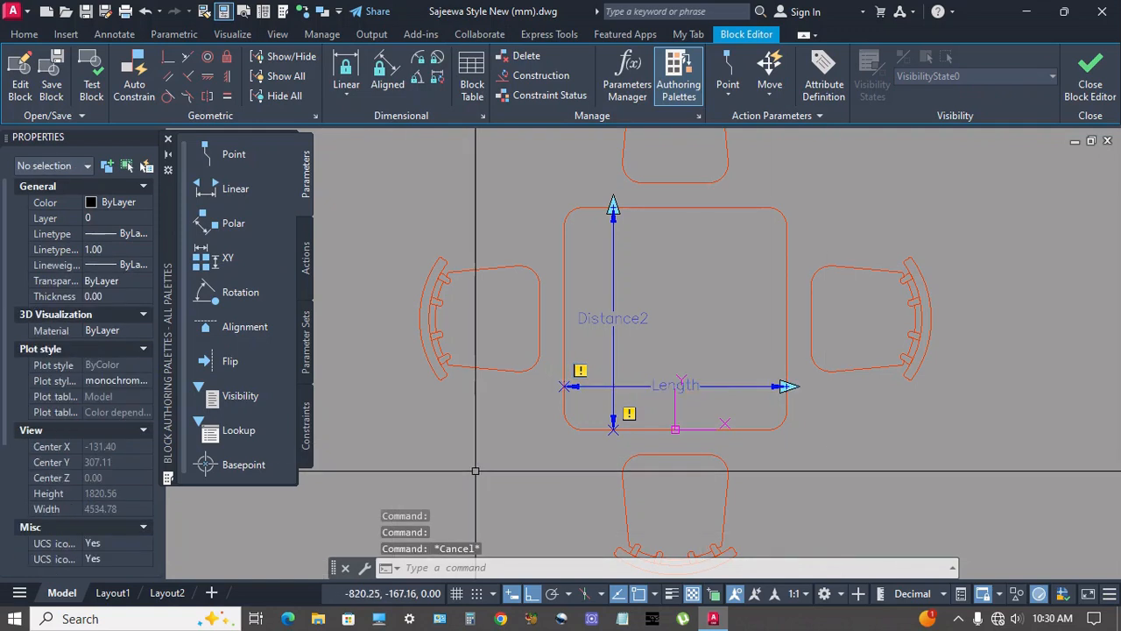
Rename the vertical linear parameter's distance label to "width"
left_click(613, 324)
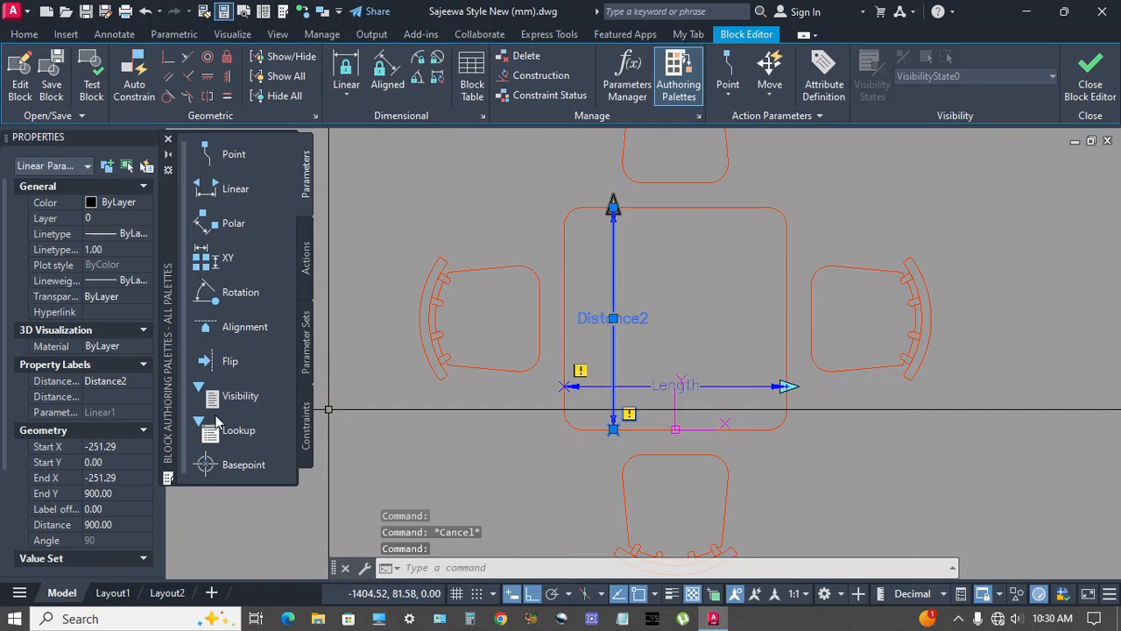
left_click(138, 381)
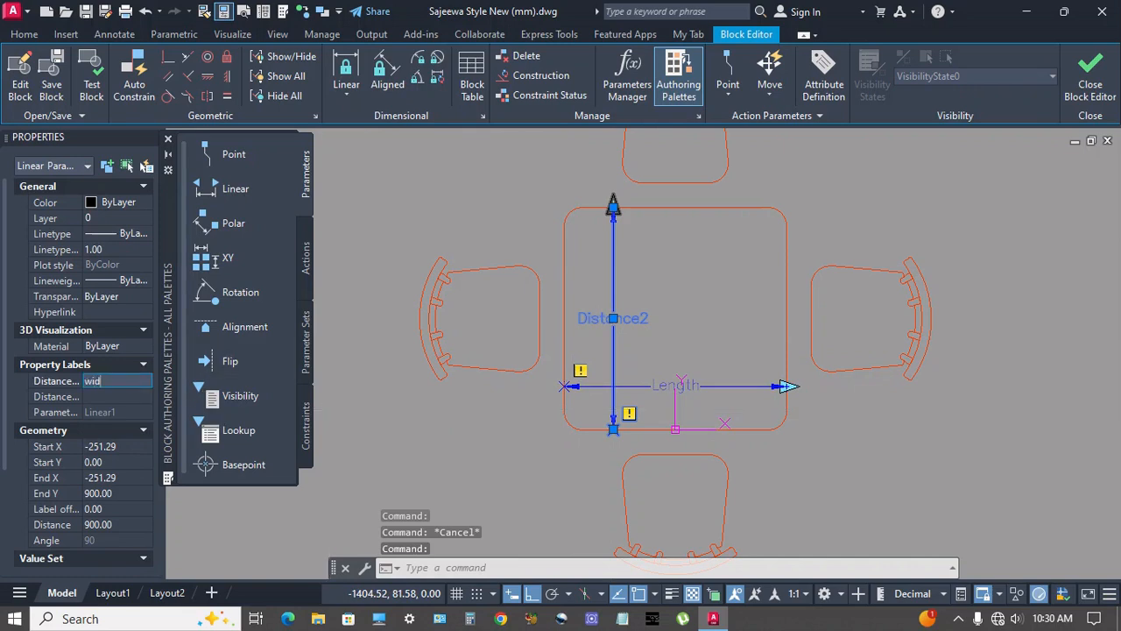
type("width")
key("Return")
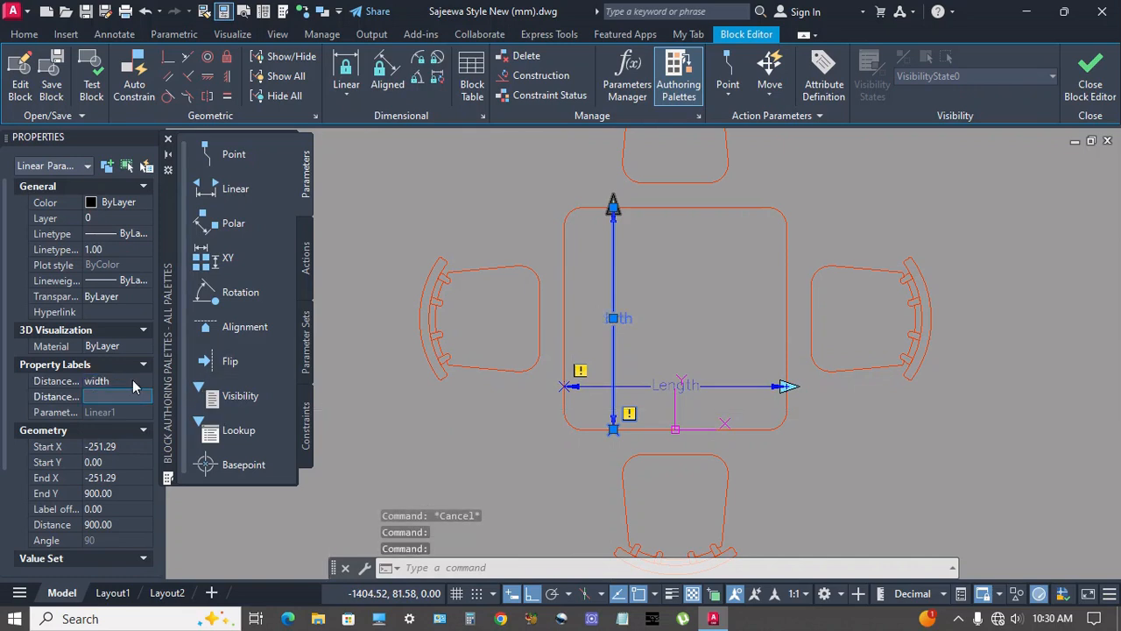
key("Escape")
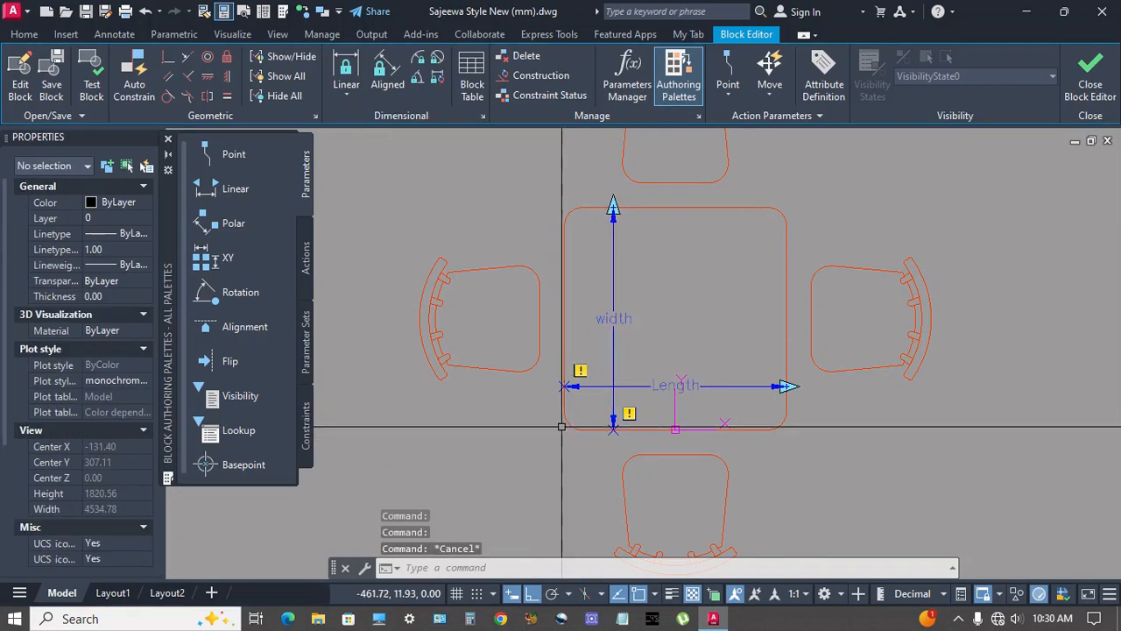
Set the distance type of the Length parameter's value set to List
scroll(698, 415, "down", 2)
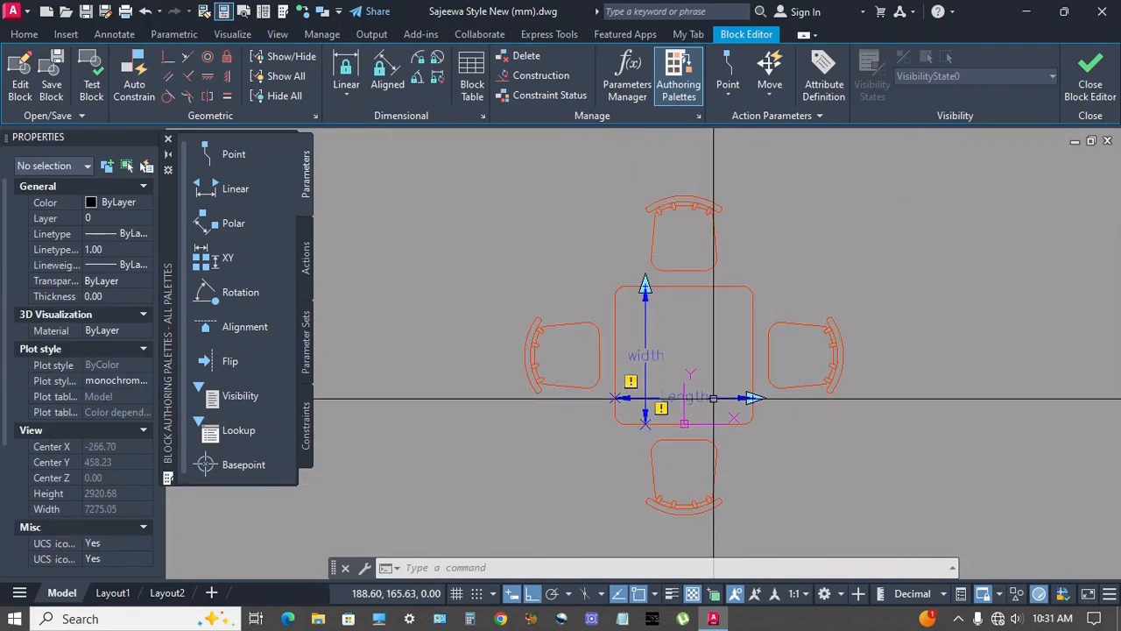
left_click(701, 397)
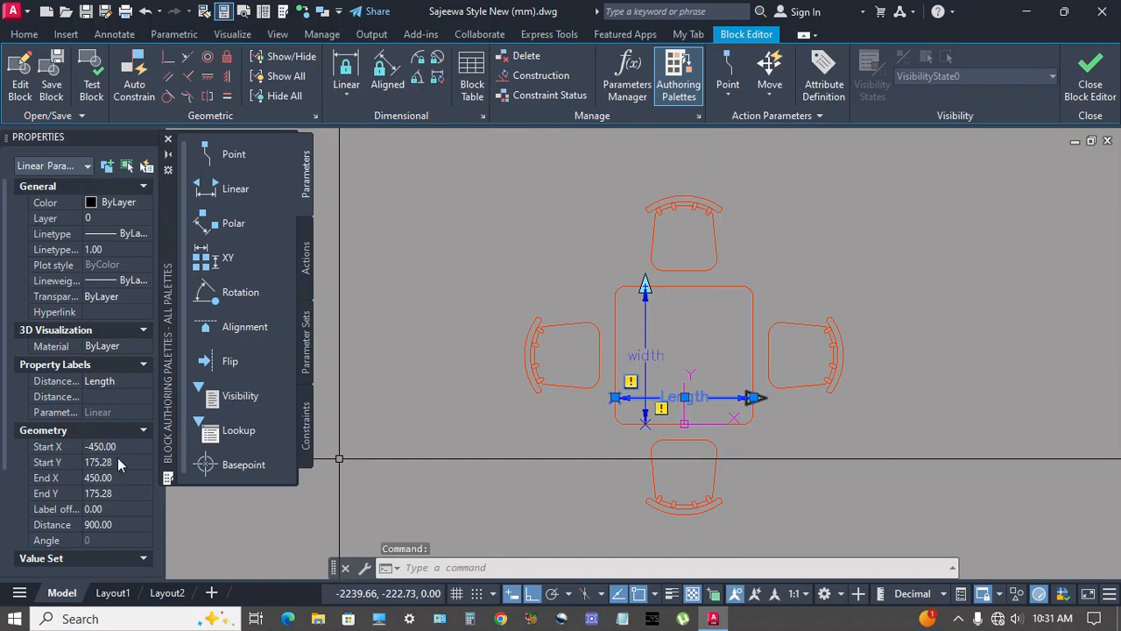
scroll(117, 463, "down", 2)
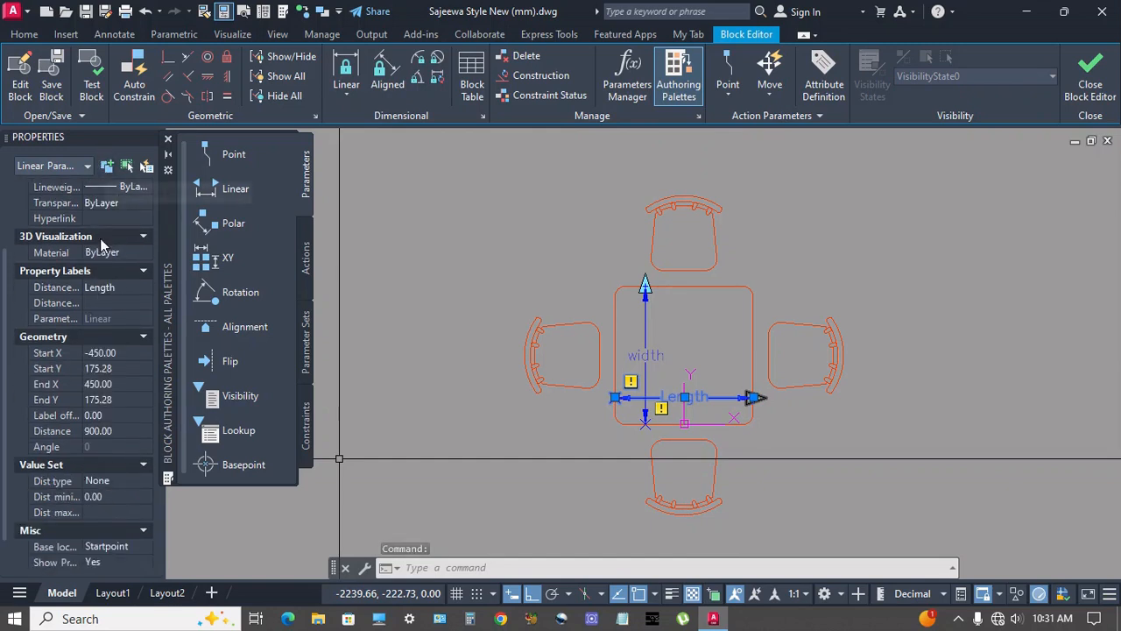
left_click(147, 482)
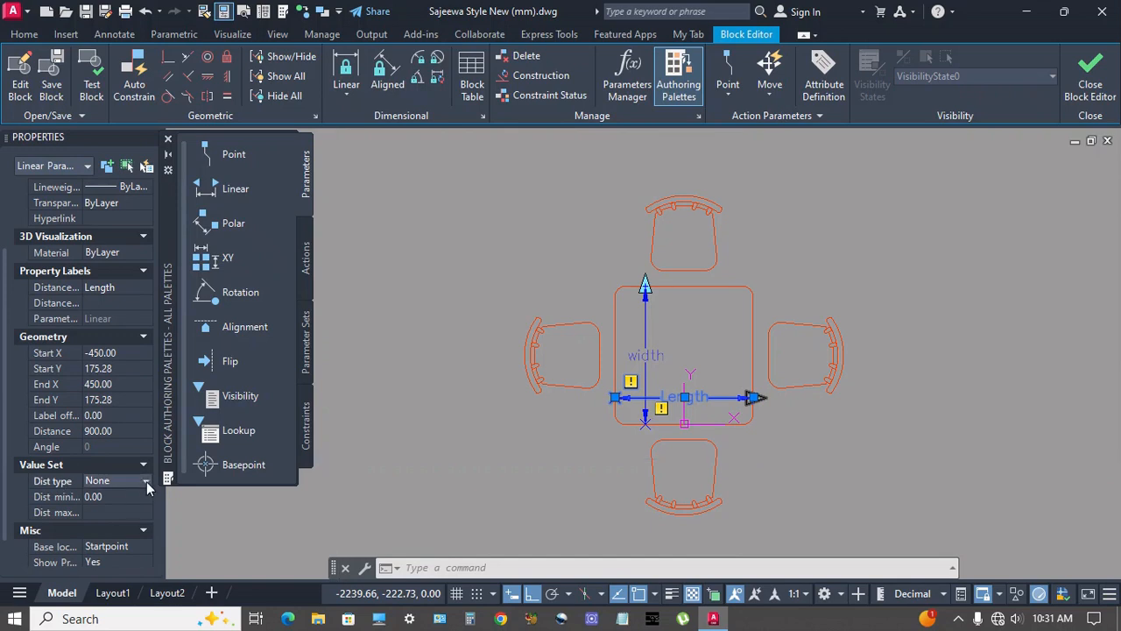
left_click(147, 482)
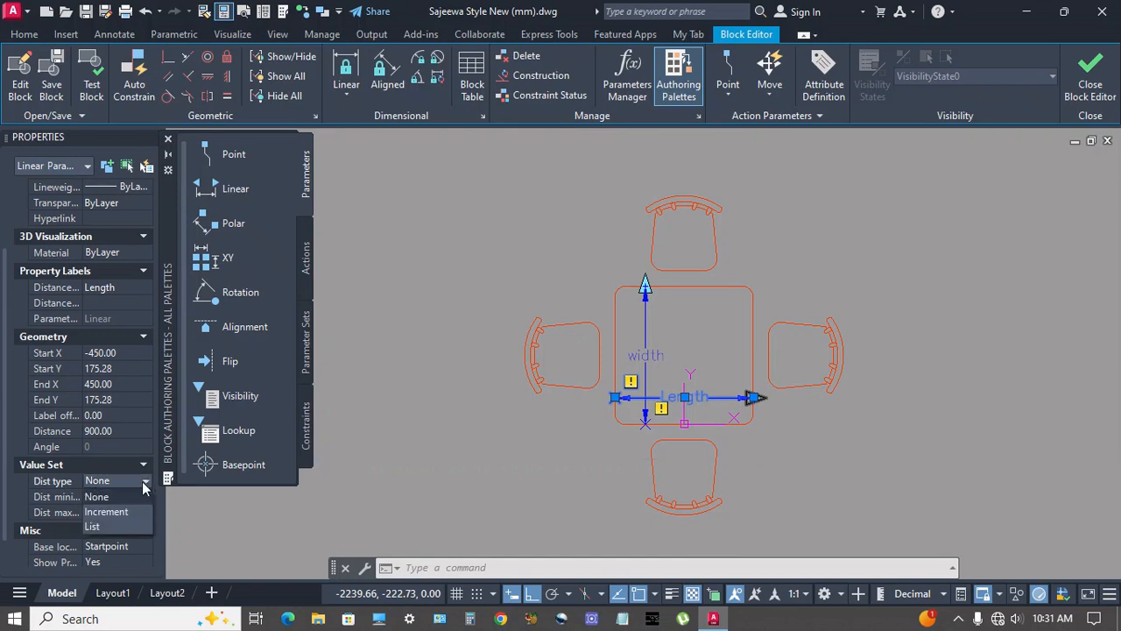
left_click(100, 526)
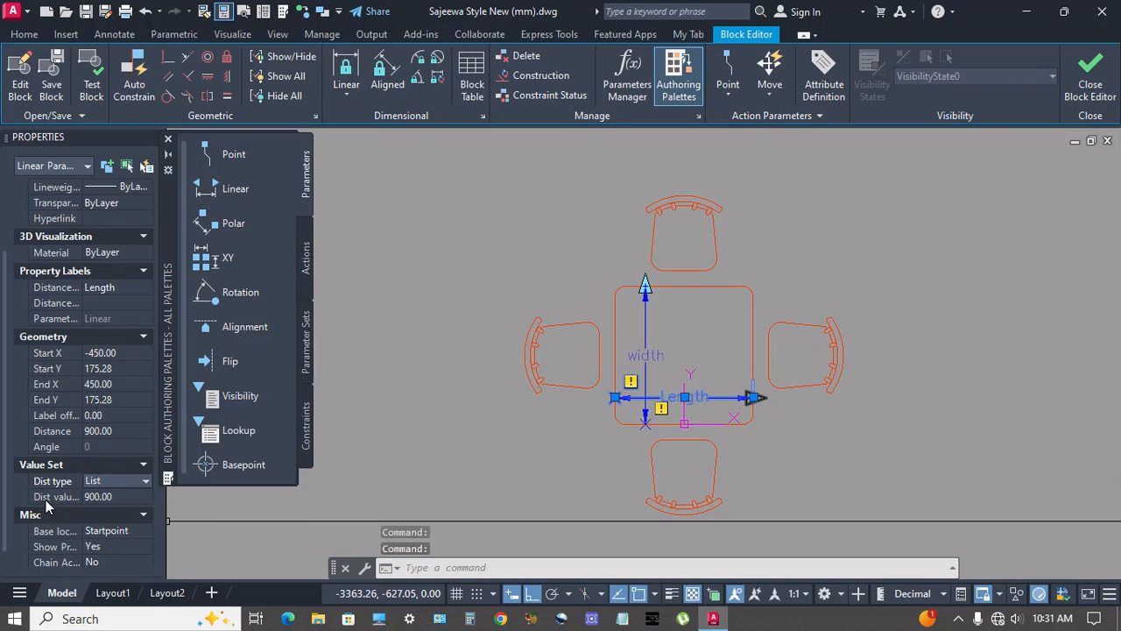
Open the Length parameter's distance value list and add the values 1800 and 2700
left_click(146, 498)
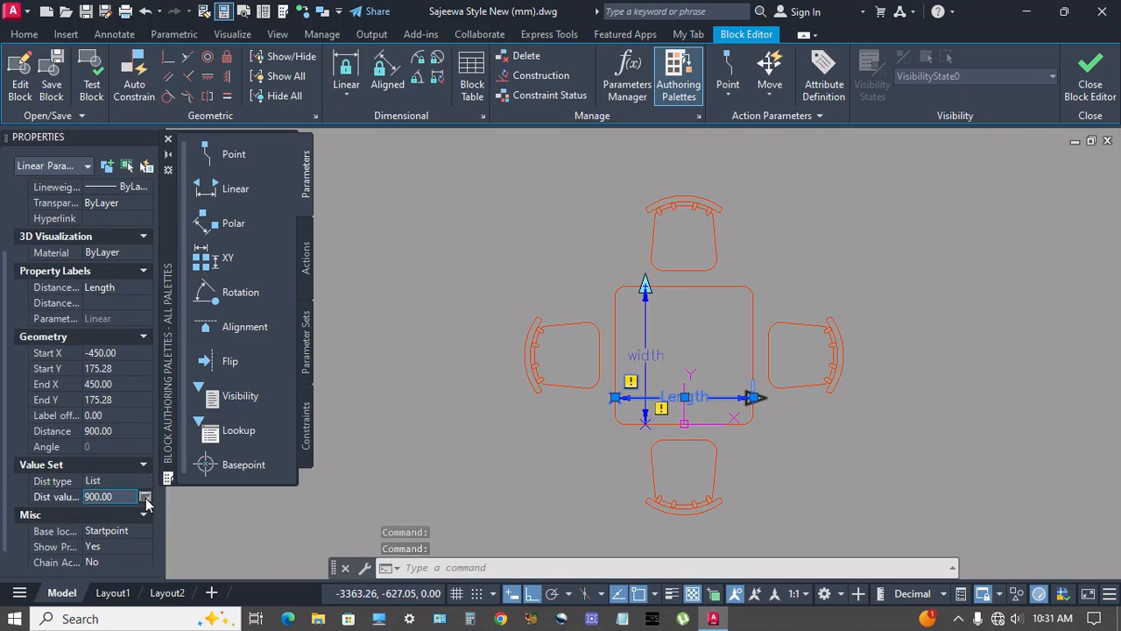
left_click(146, 497)
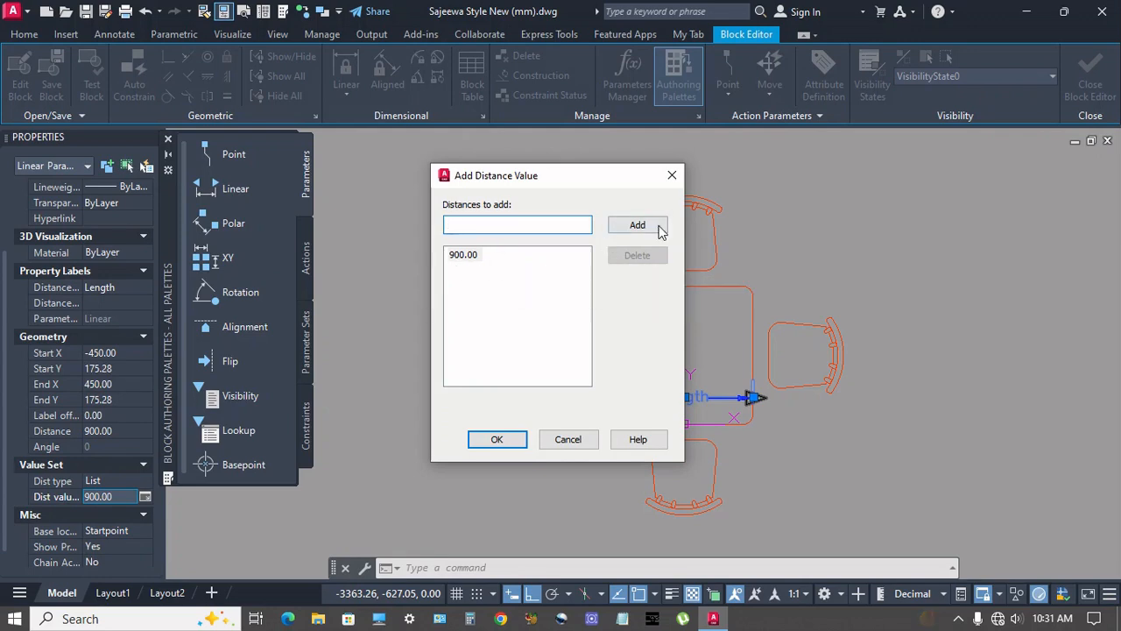
left_click(635, 228)
left_click(476, 224)
type("1800")
left_click(636, 229)
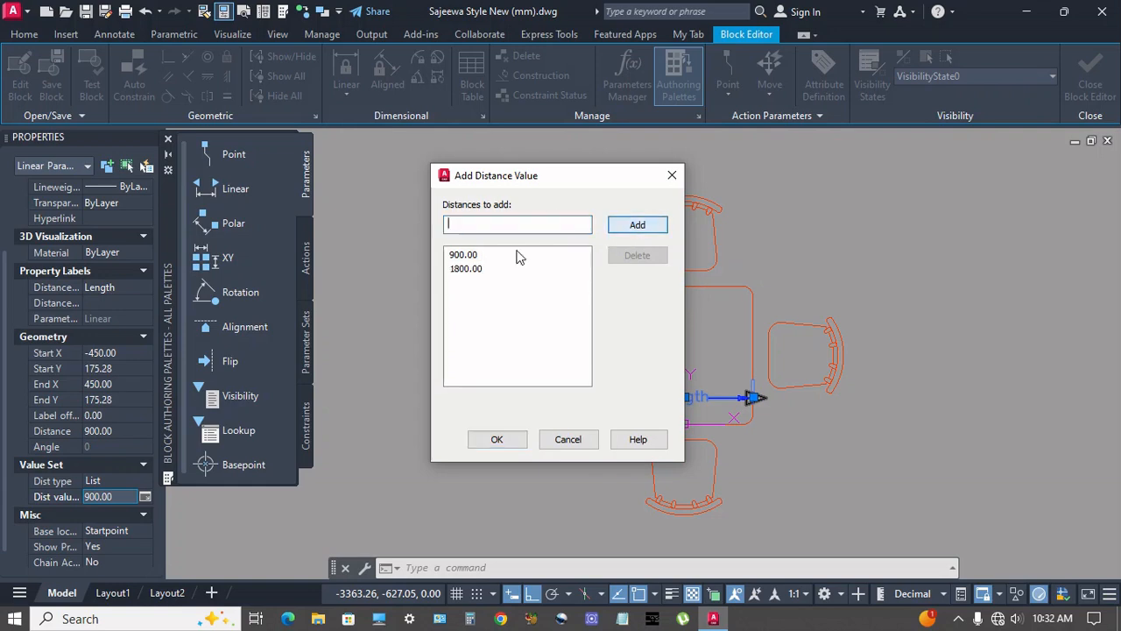
left_click(467, 227)
type("2700")
left_click(637, 225)
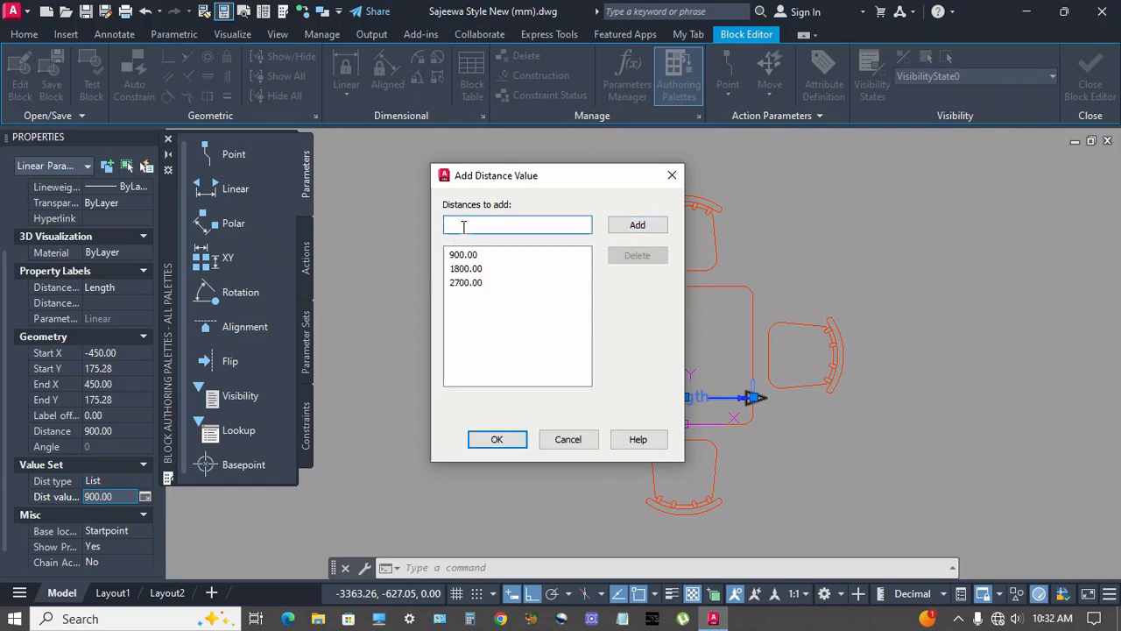
Add the distances 3600, 4500, 5400 and 6300 to the Length value list and accept the list
type("3600")
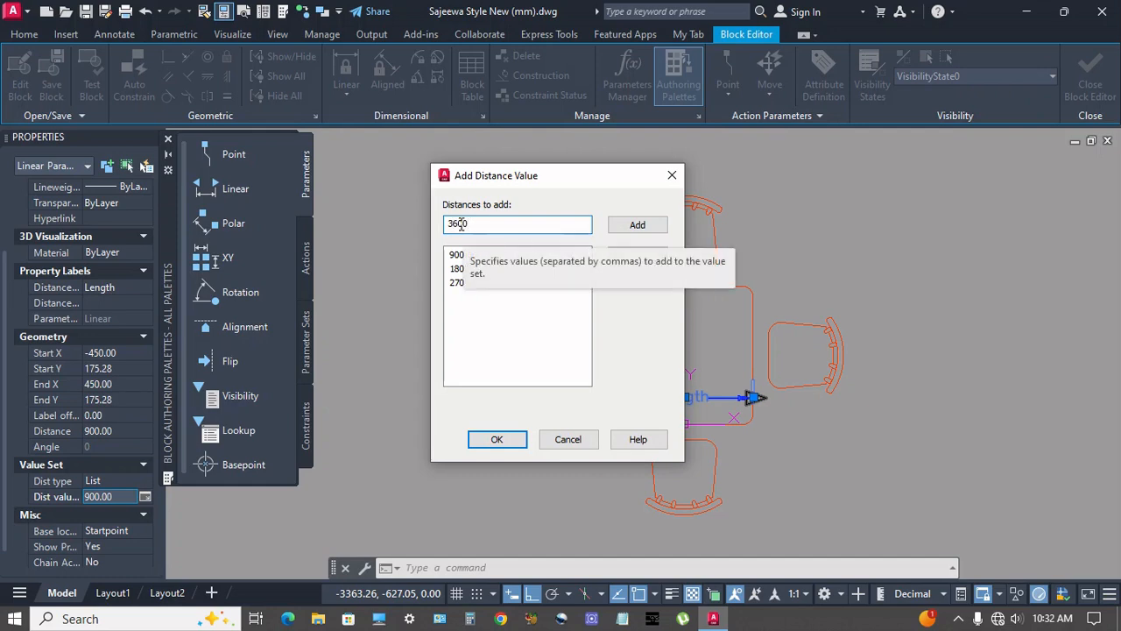
left_click(637, 226)
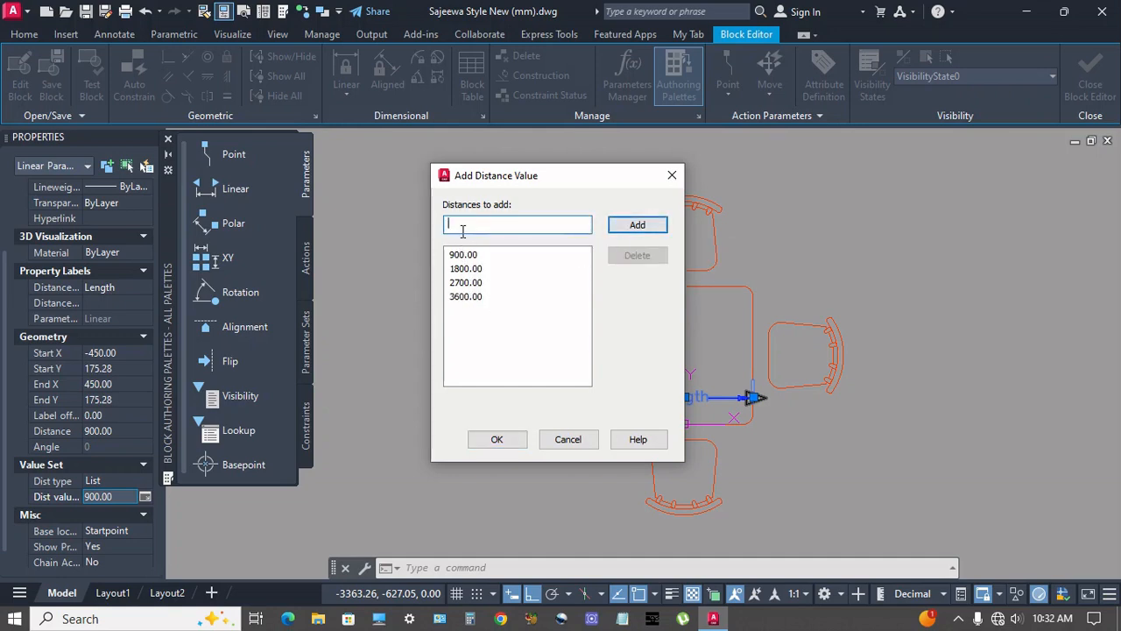
type("4500")
left_click(637, 225)
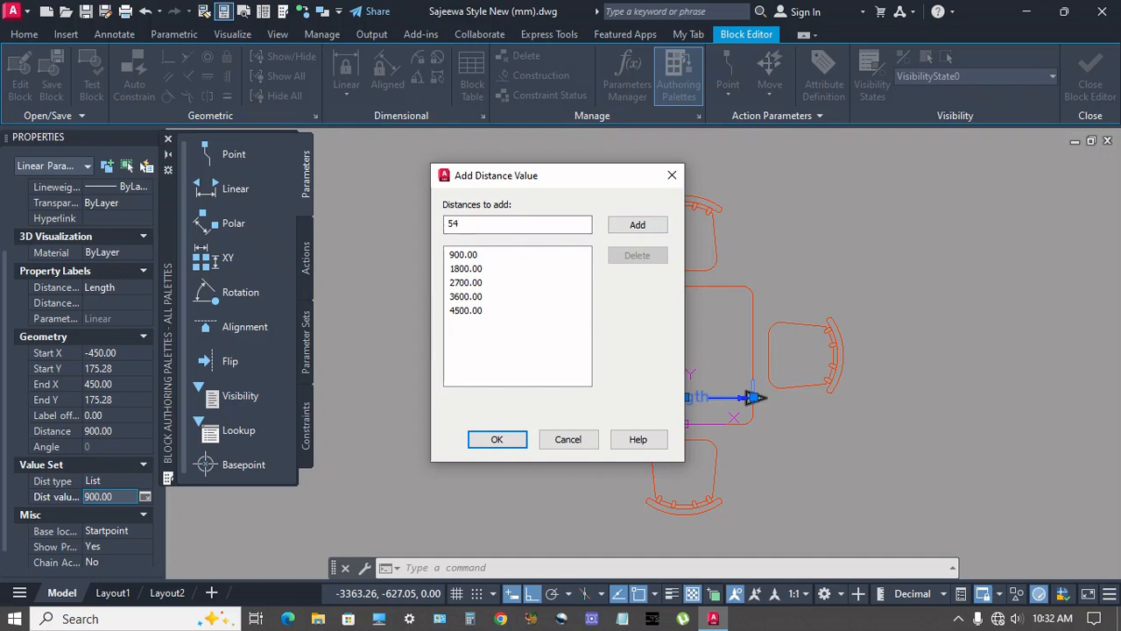
left_click(637, 226)
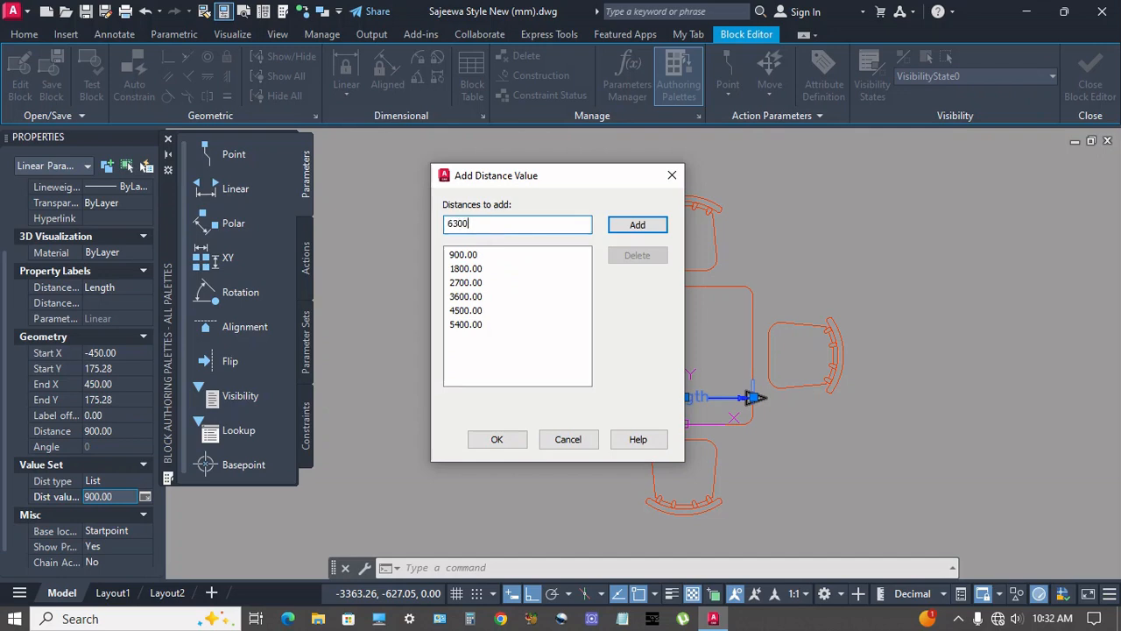
left_click(638, 225)
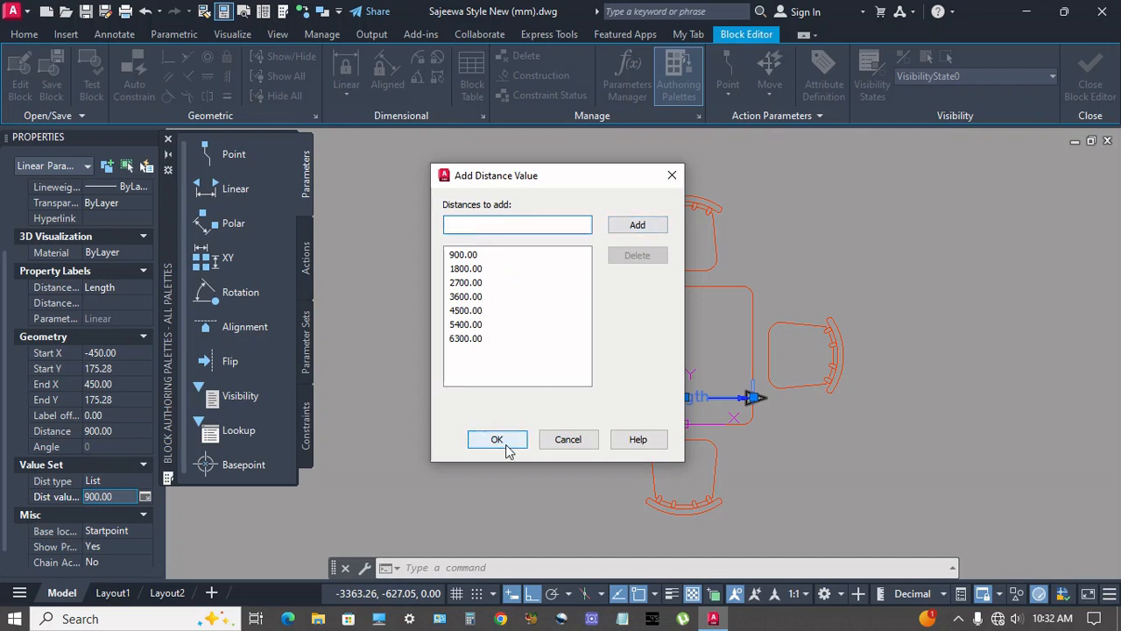
left_click(497, 439)
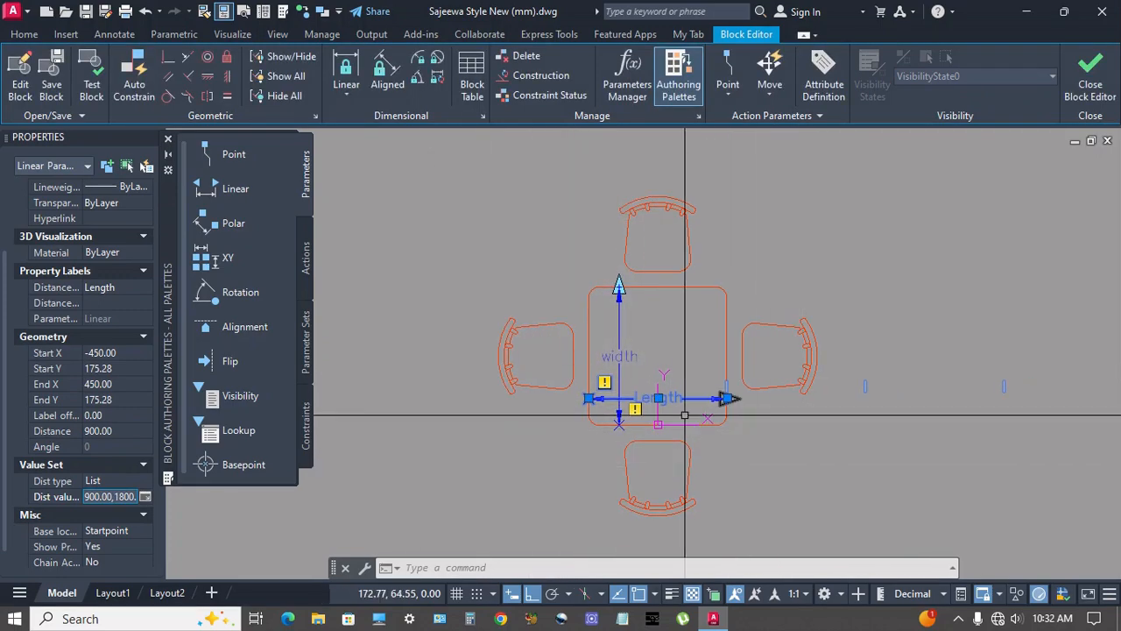
key("Escape")
Set the distance type of the width parameter's value set to List
left_click(640, 338)
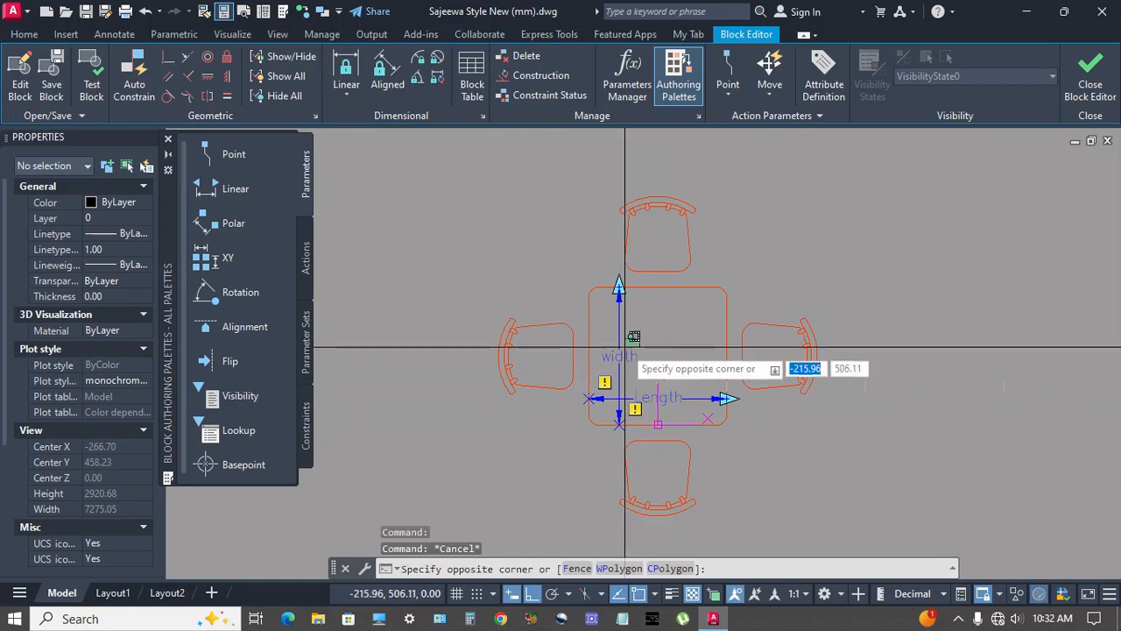
left_click(617, 355)
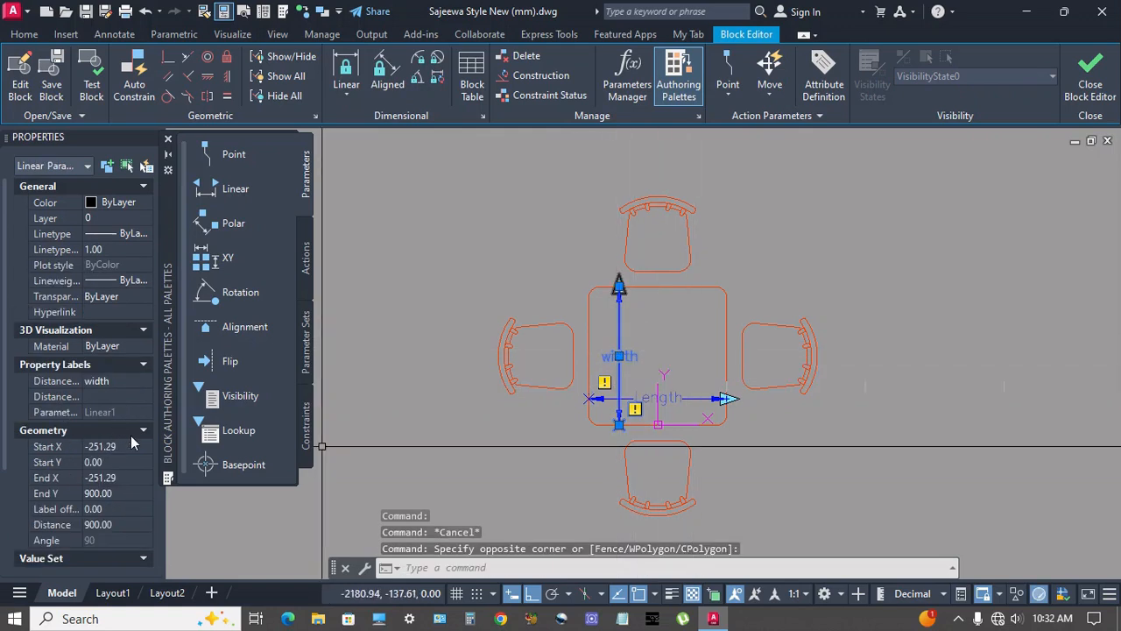
scroll(131, 442, "down", 3)
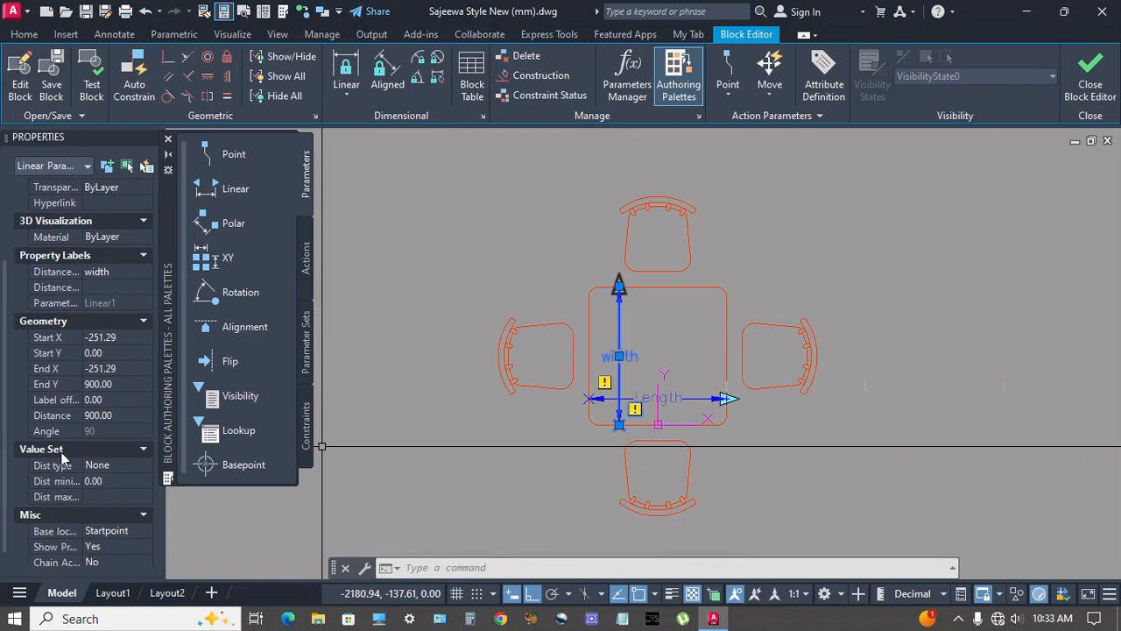
left_click(145, 465)
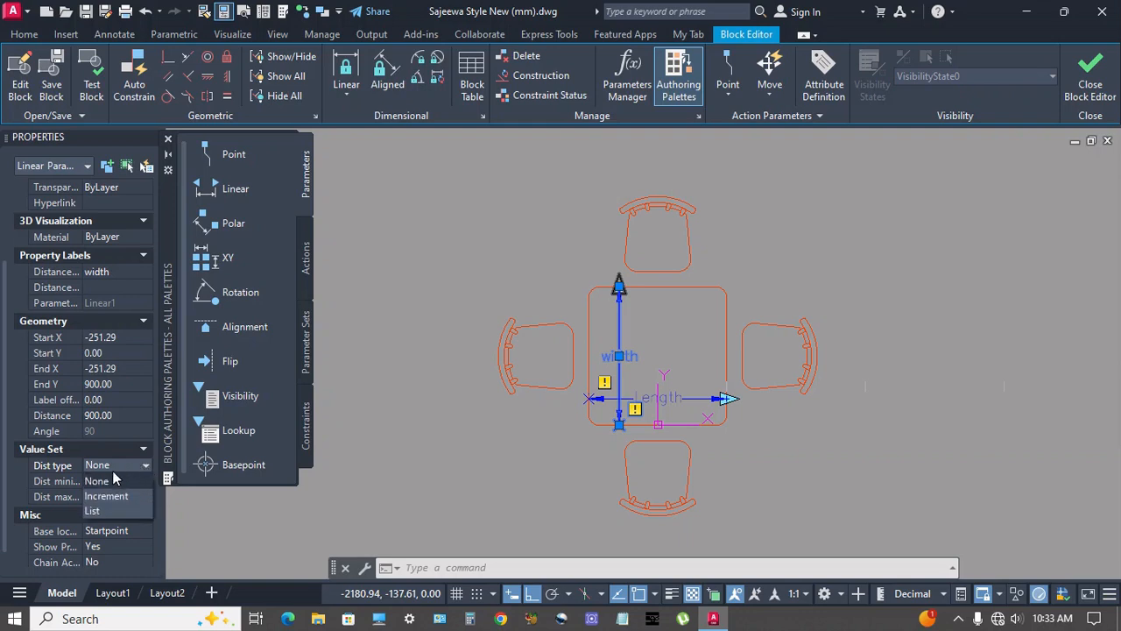
left_click(101, 510)
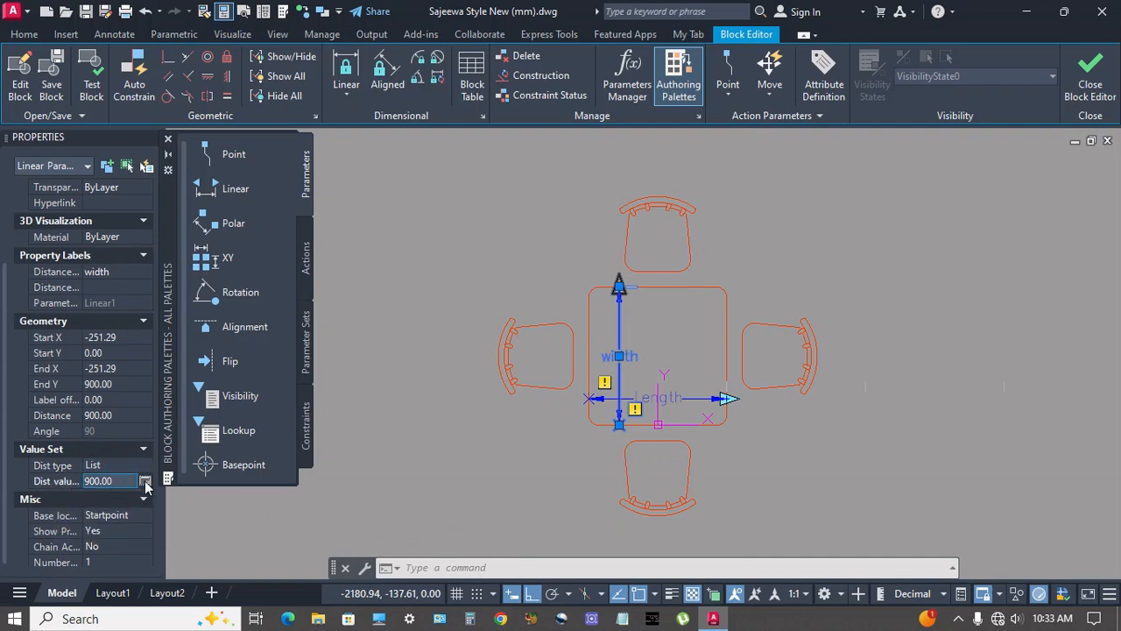
Add the distances 1050, 1200 and 1350 to the width parameter's value list and accept the list
left_click(144, 482)
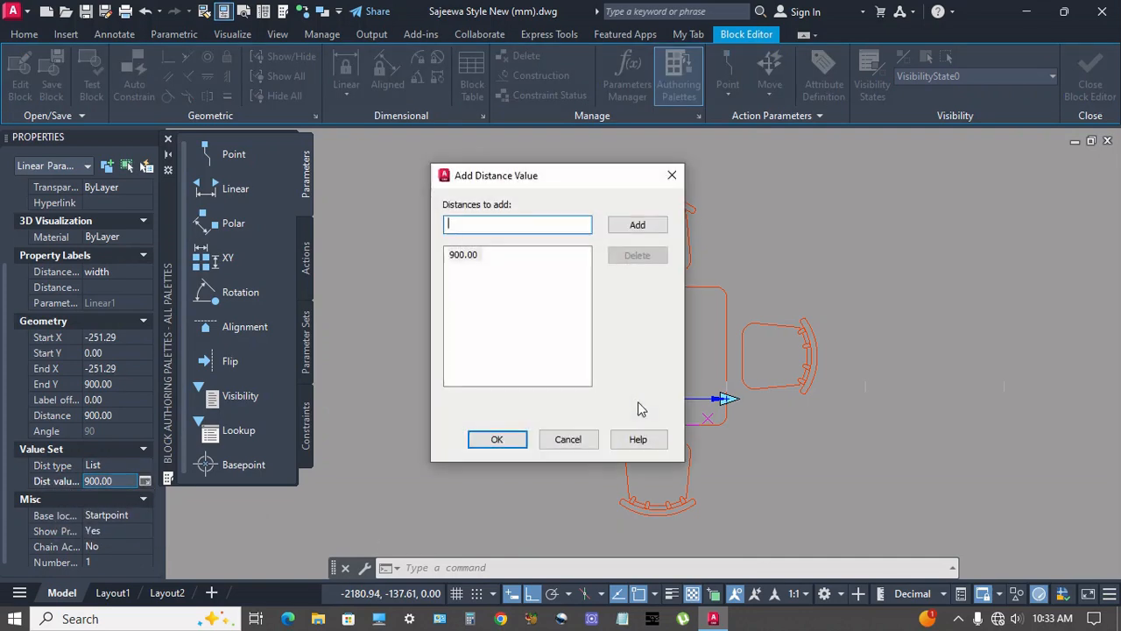
left_click(642, 226)
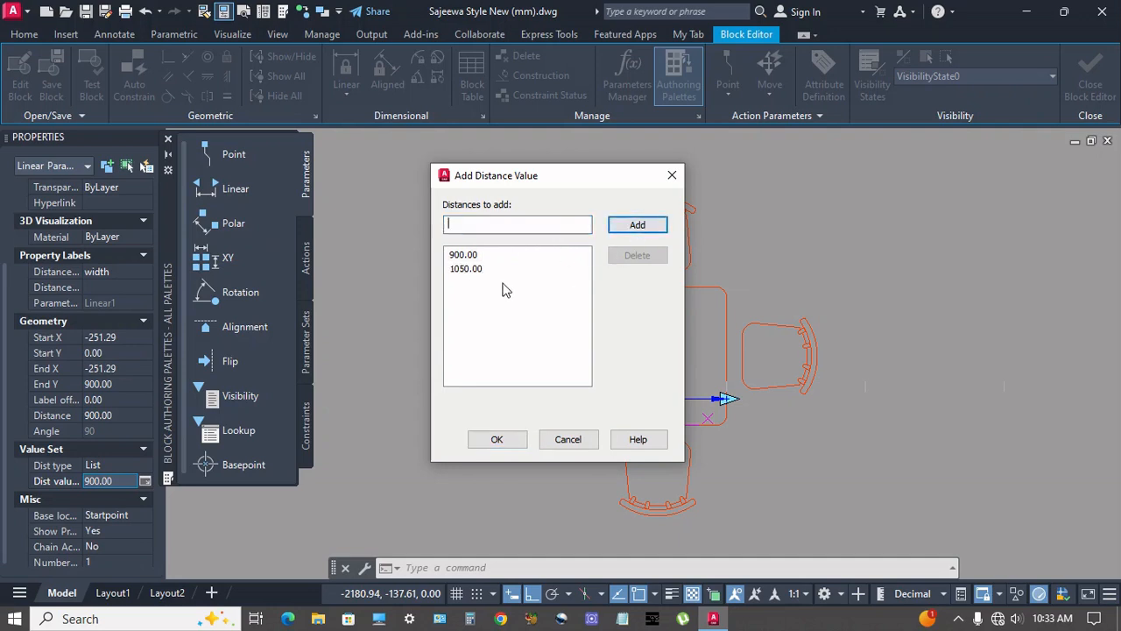
type("1")
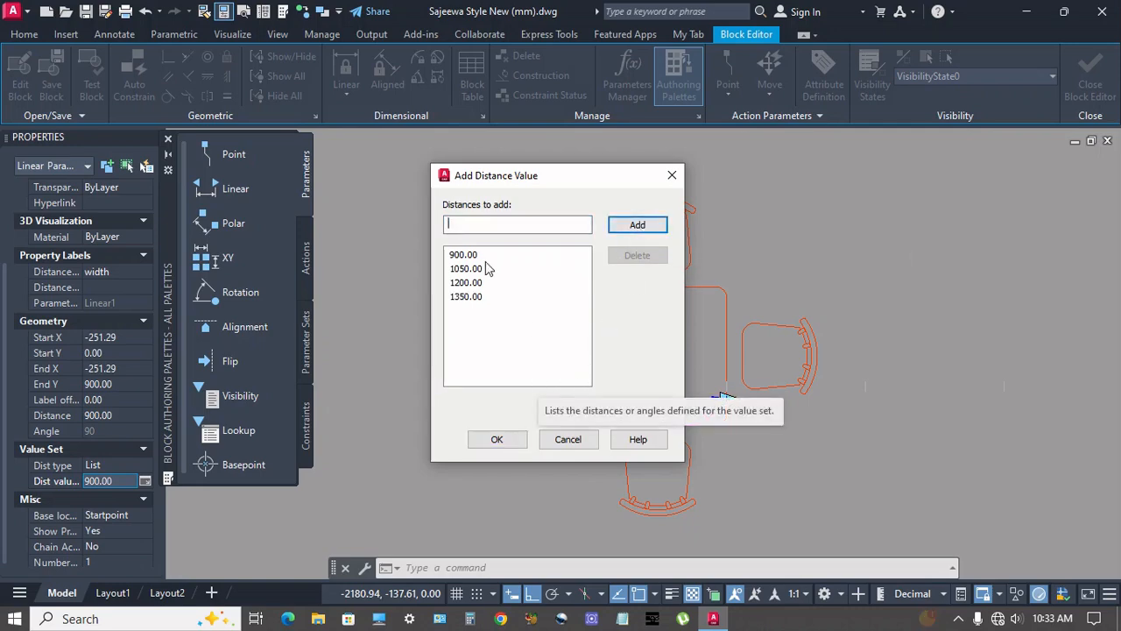
left_click(504, 444)
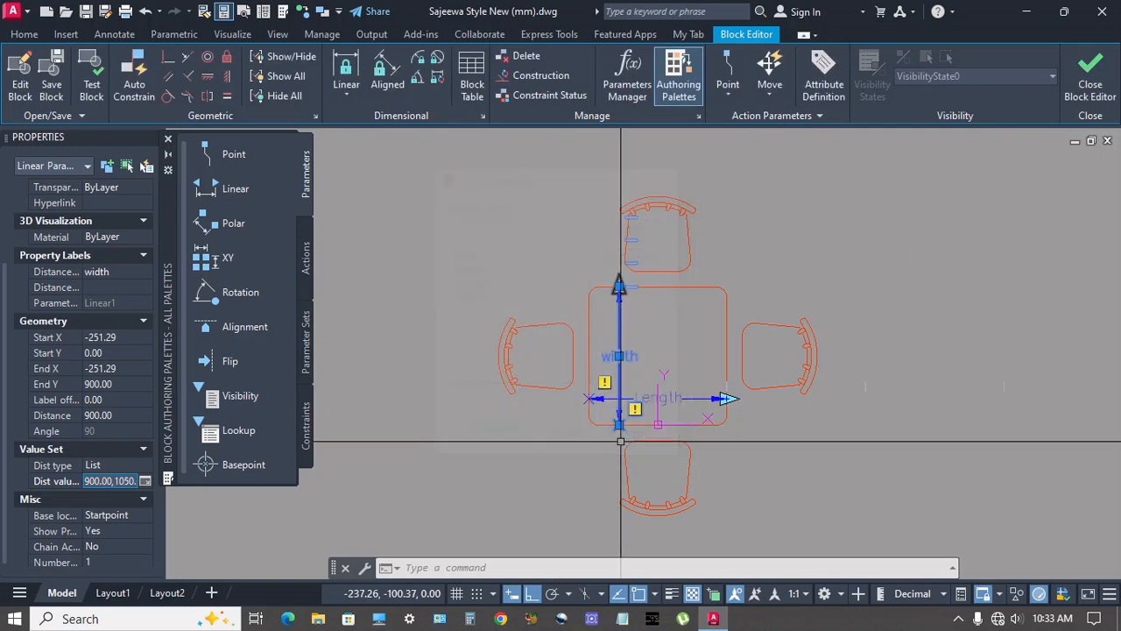
key("Escape")
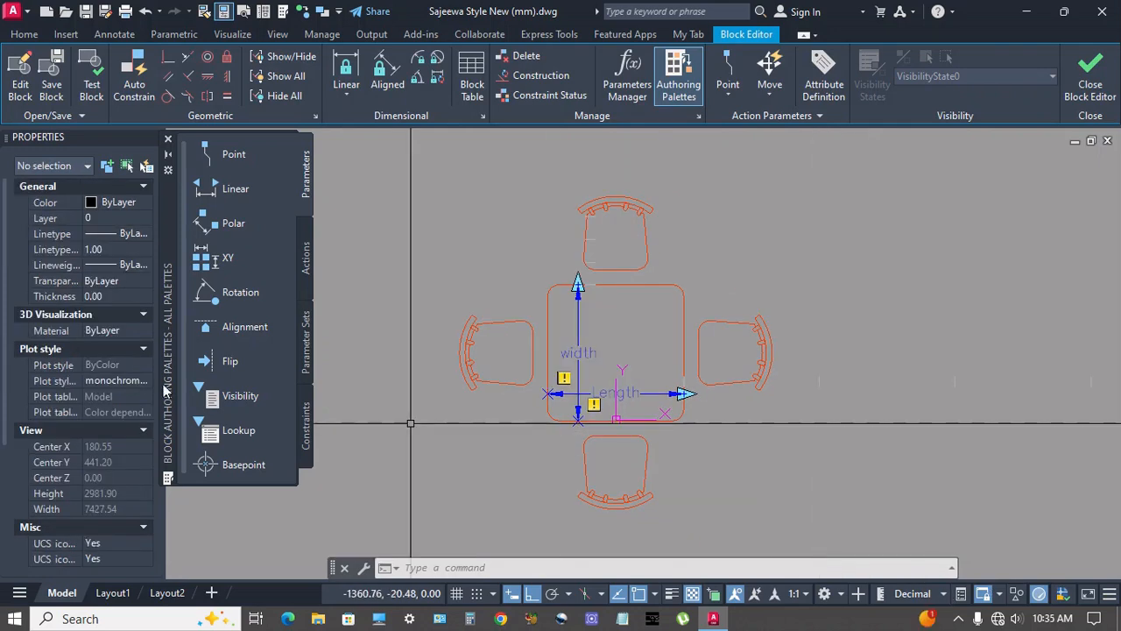
Add a Stretch action to the Length parameter's right endpoint, framing and selecting the table's right end and the right-hand chair
left_click(307, 261)
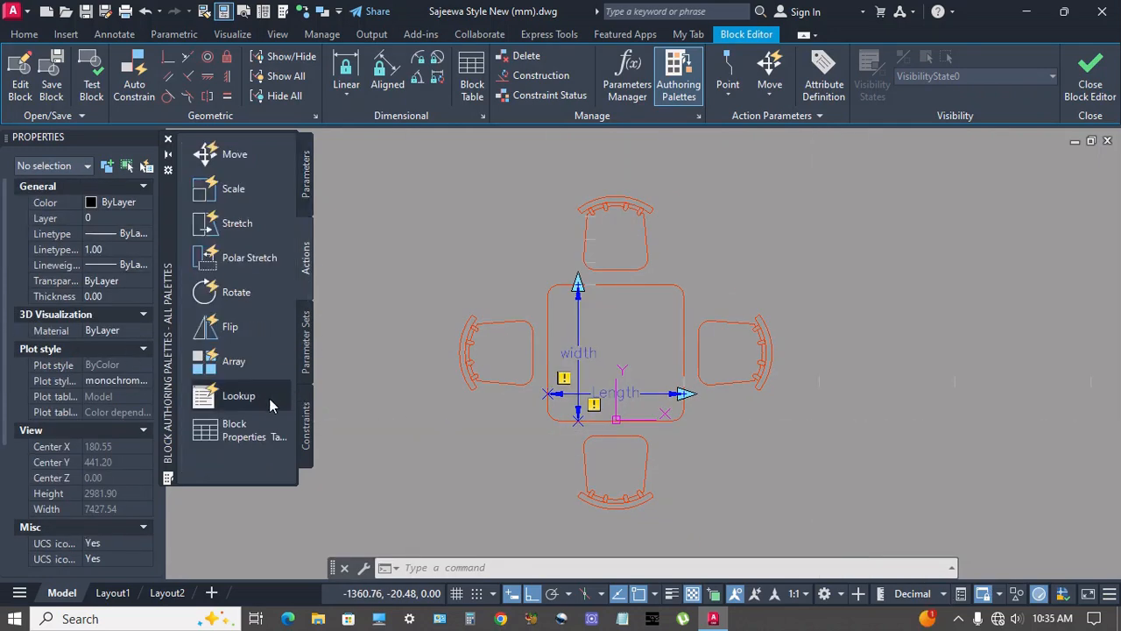
left_click(235, 224)
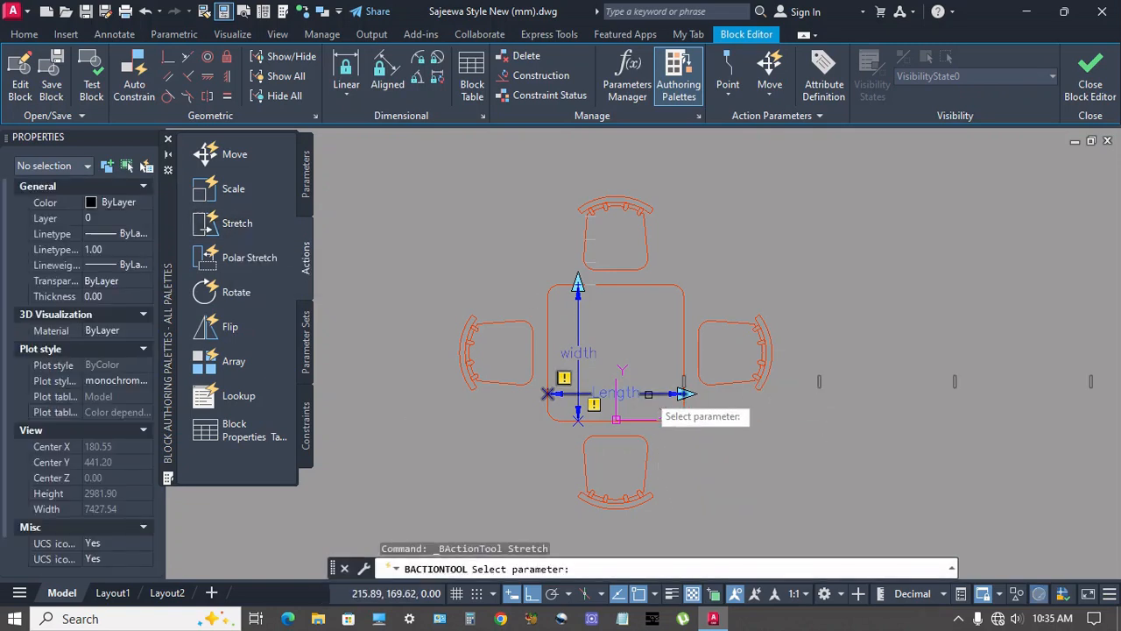
left_click(649, 395)
scroll(703, 454, "up", 2)
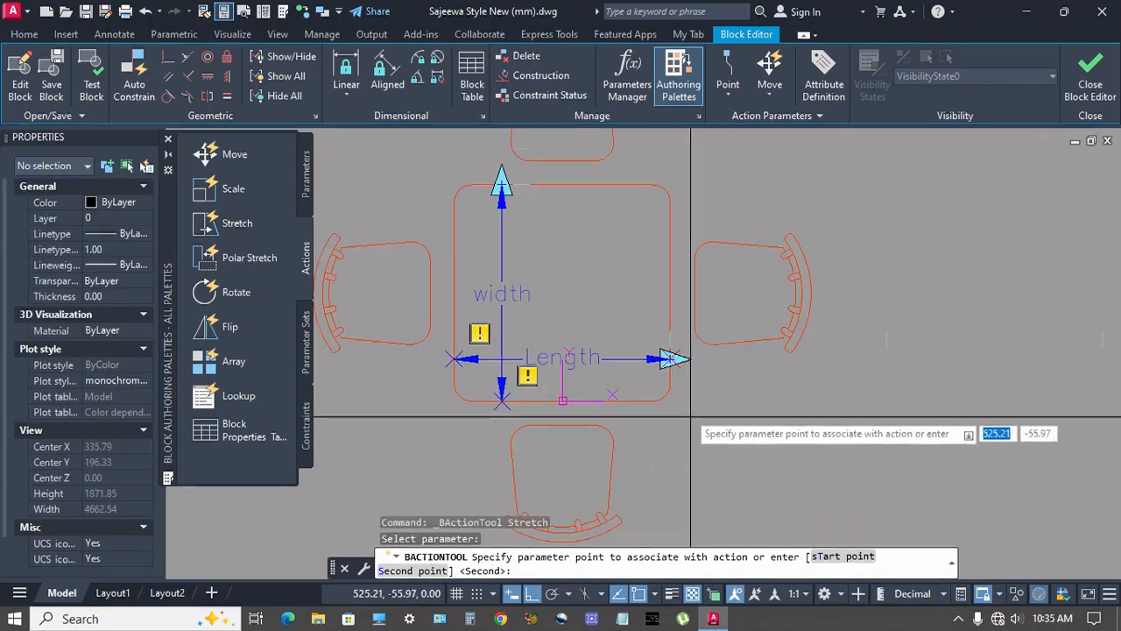
left_click(671, 358)
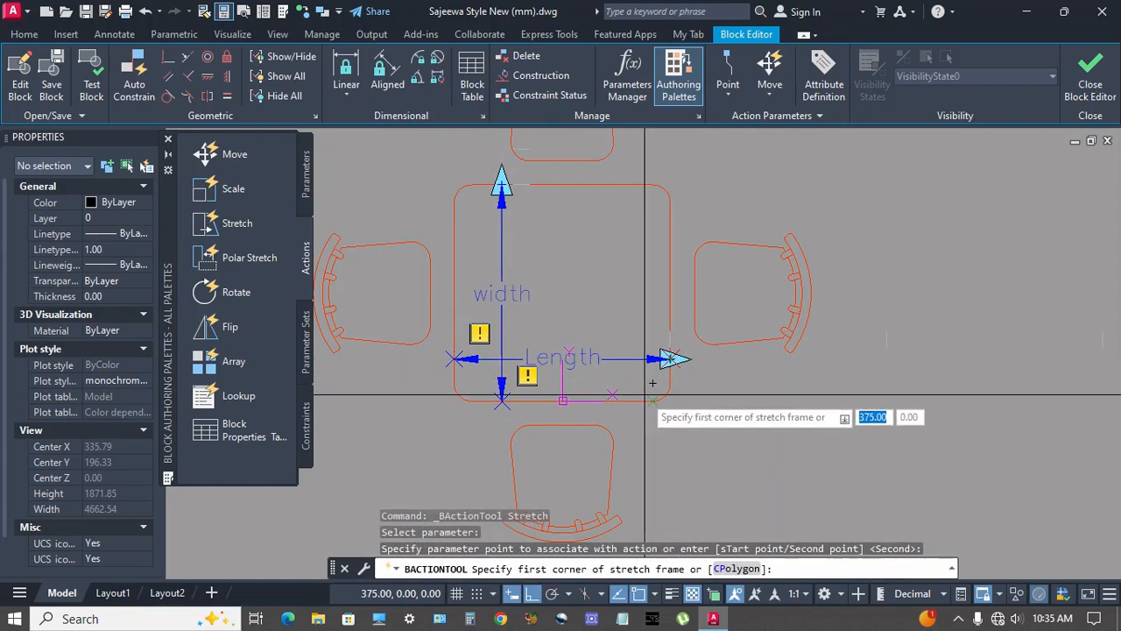
scroll(789, 390, "down", 2)
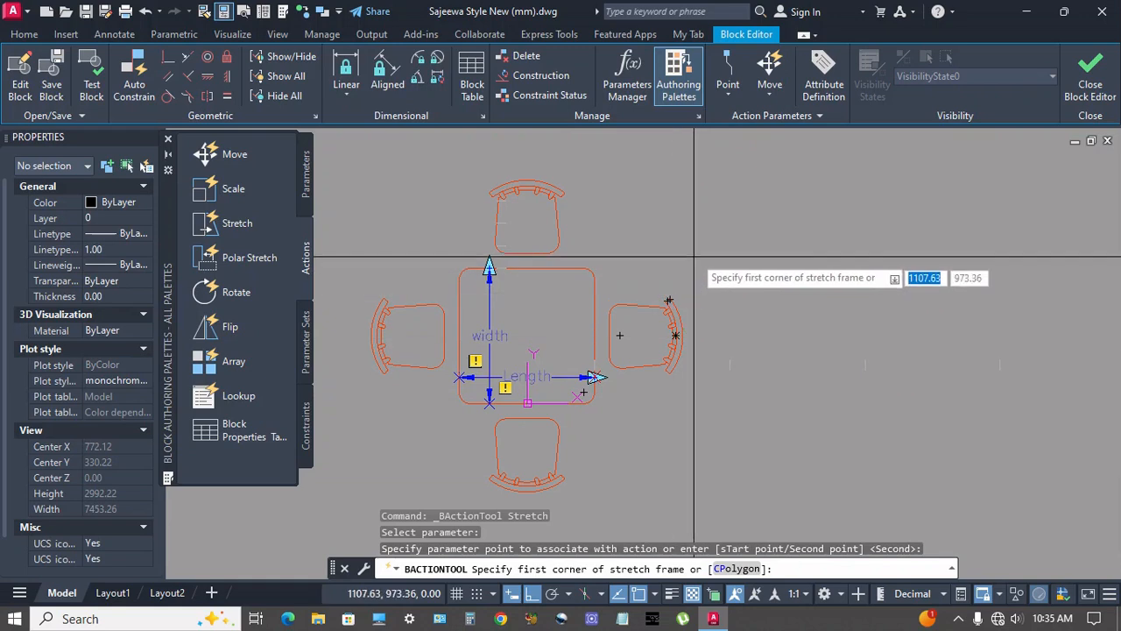
left_click(698, 213)
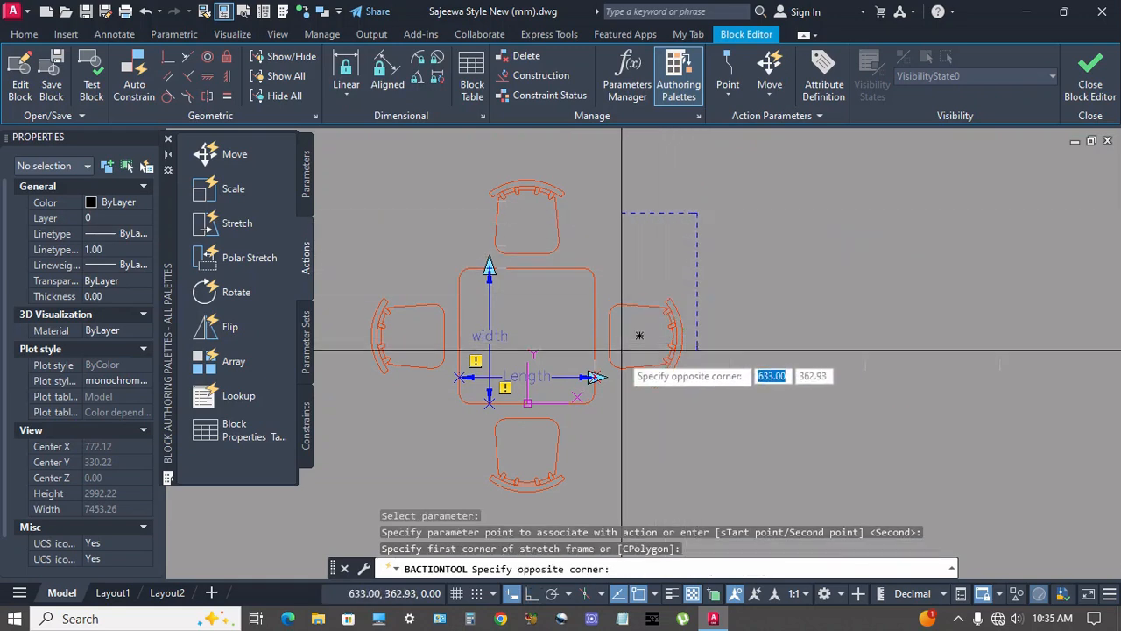
left_click(570, 460)
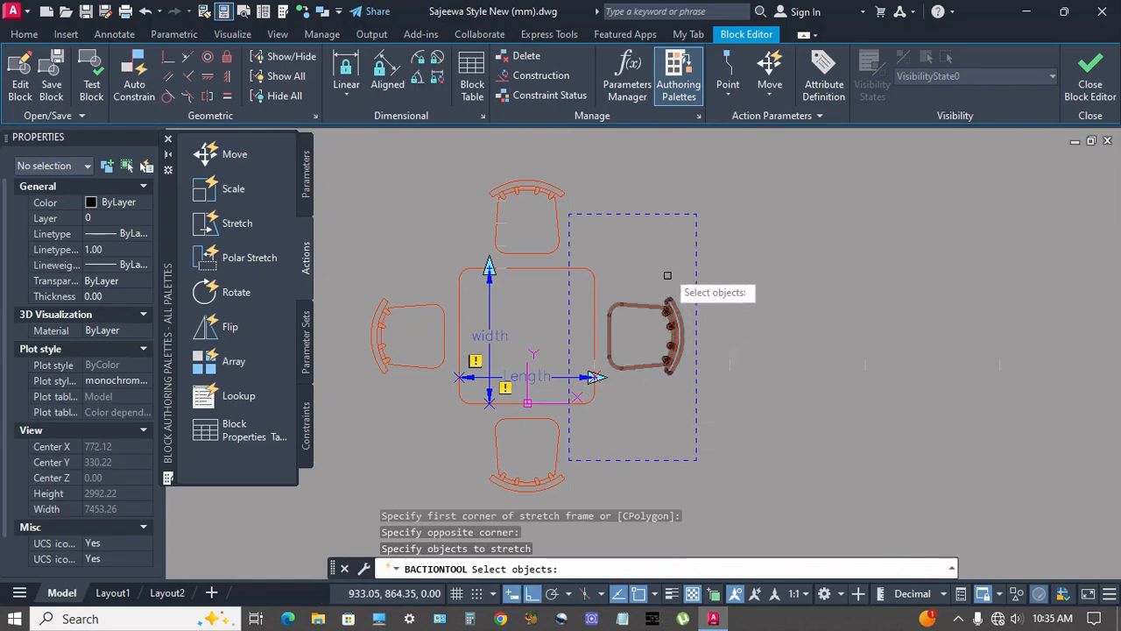
left_click(686, 242)
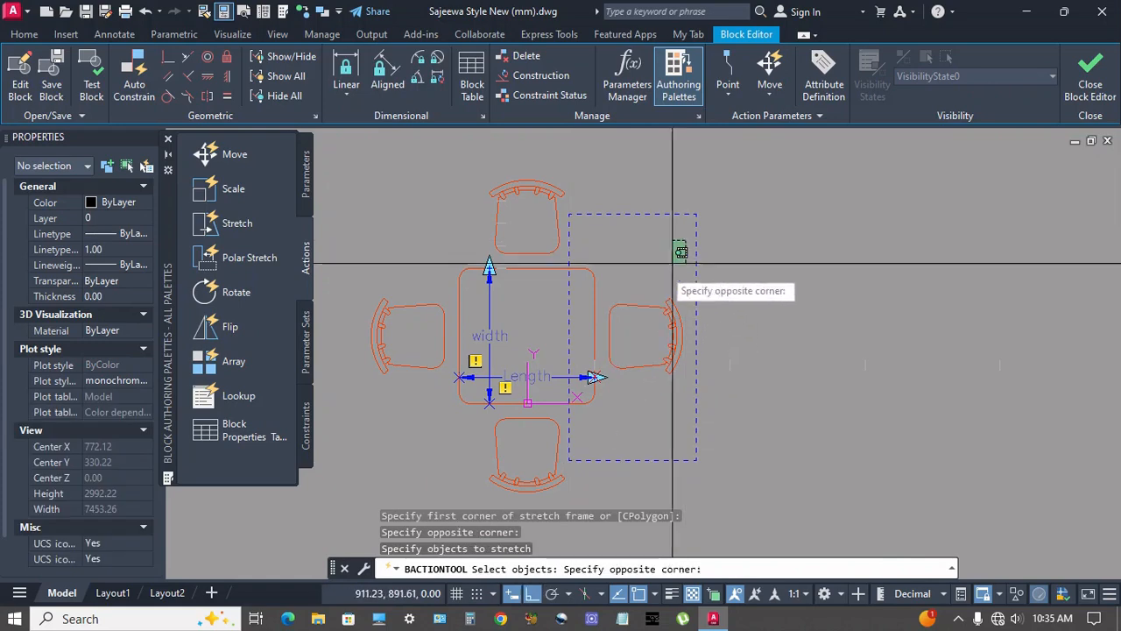
left_click(580, 427)
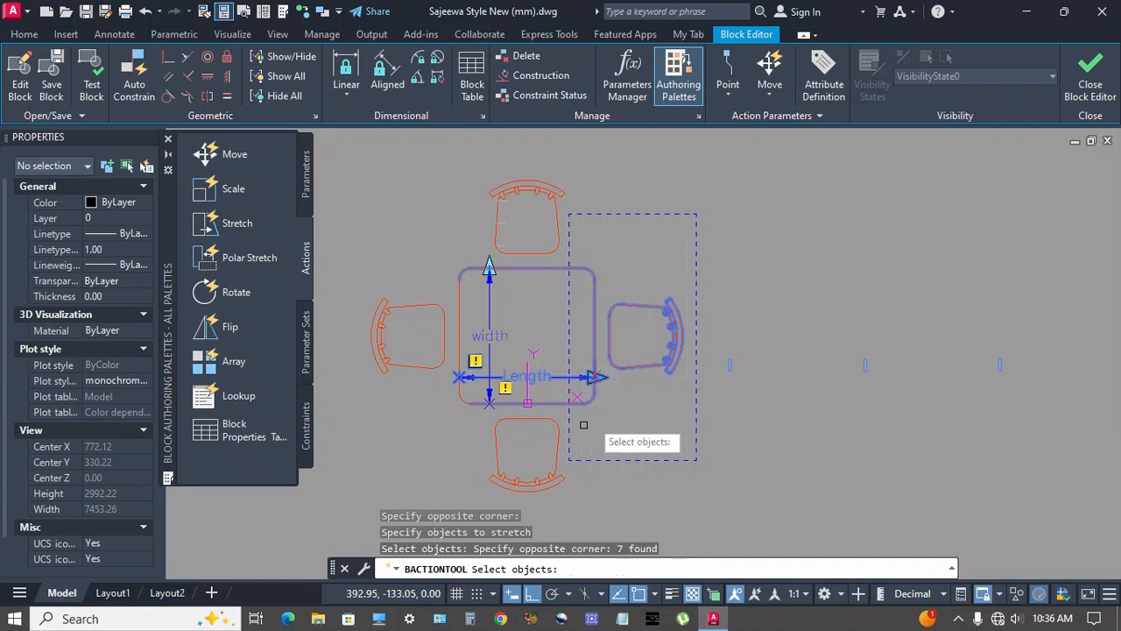
middle_click_drag(642, 349, 650, 353)
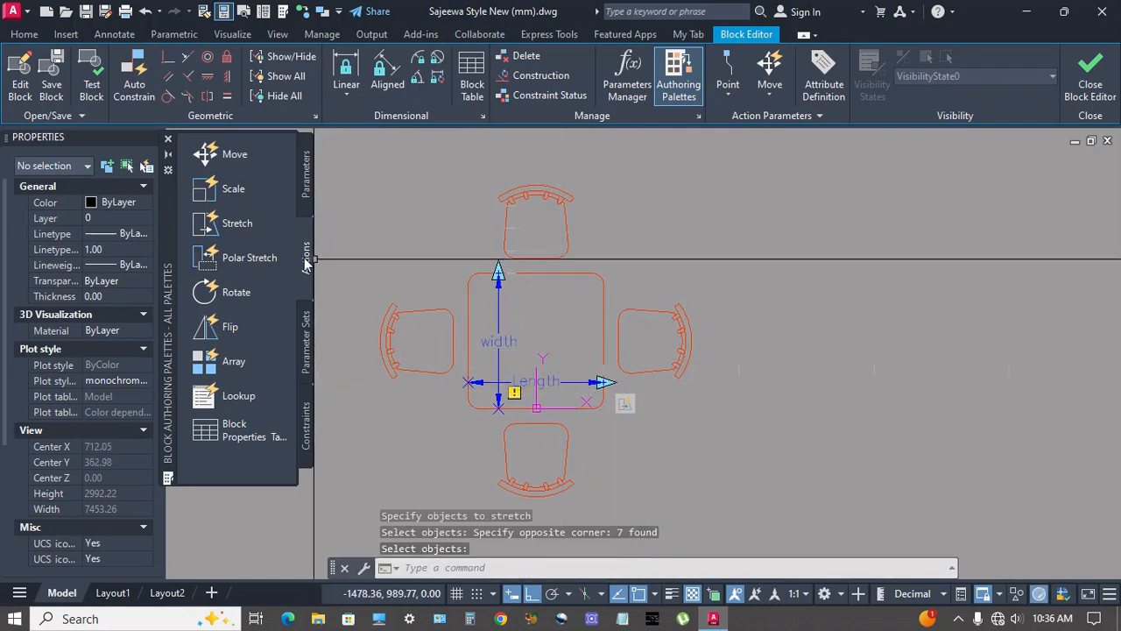
Add a Stretch action to the width parameter's upper endpoint, framing and selecting the table's upper edge and the upper chair
left_click(246, 224)
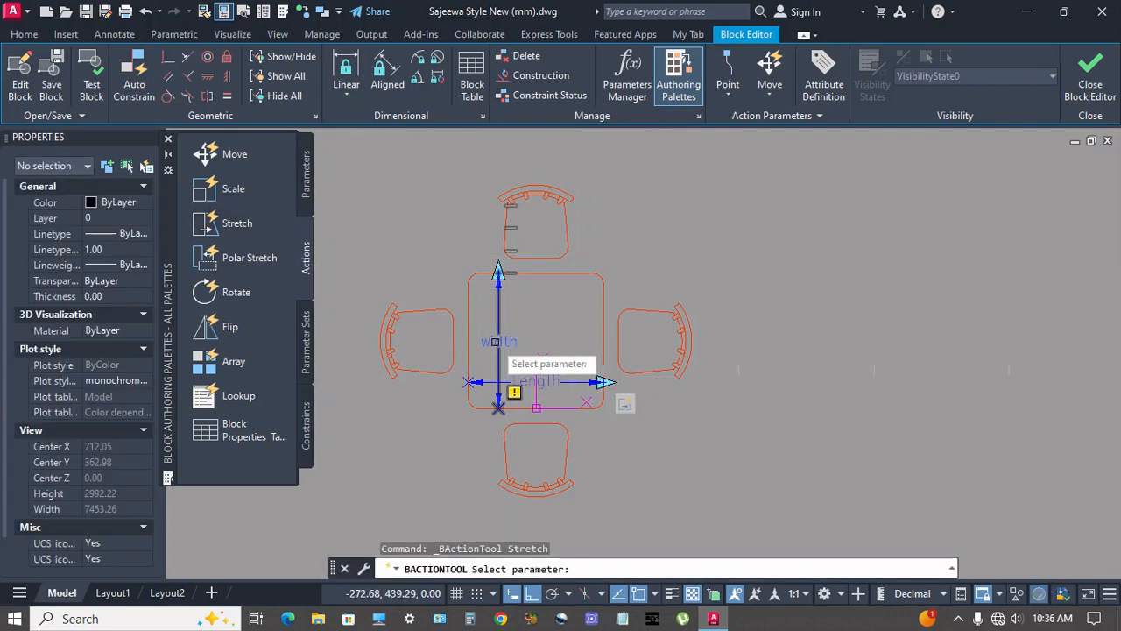
left_click(496, 341)
middle_click_drag(540, 307, 589, 348)
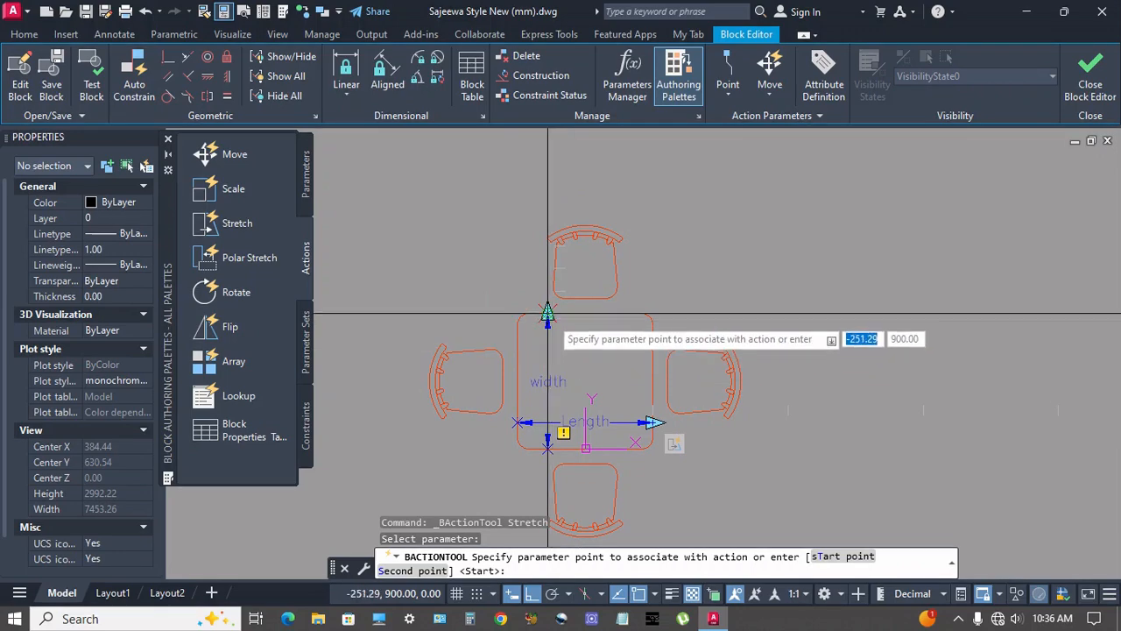
left_click(548, 314)
left_click(697, 213)
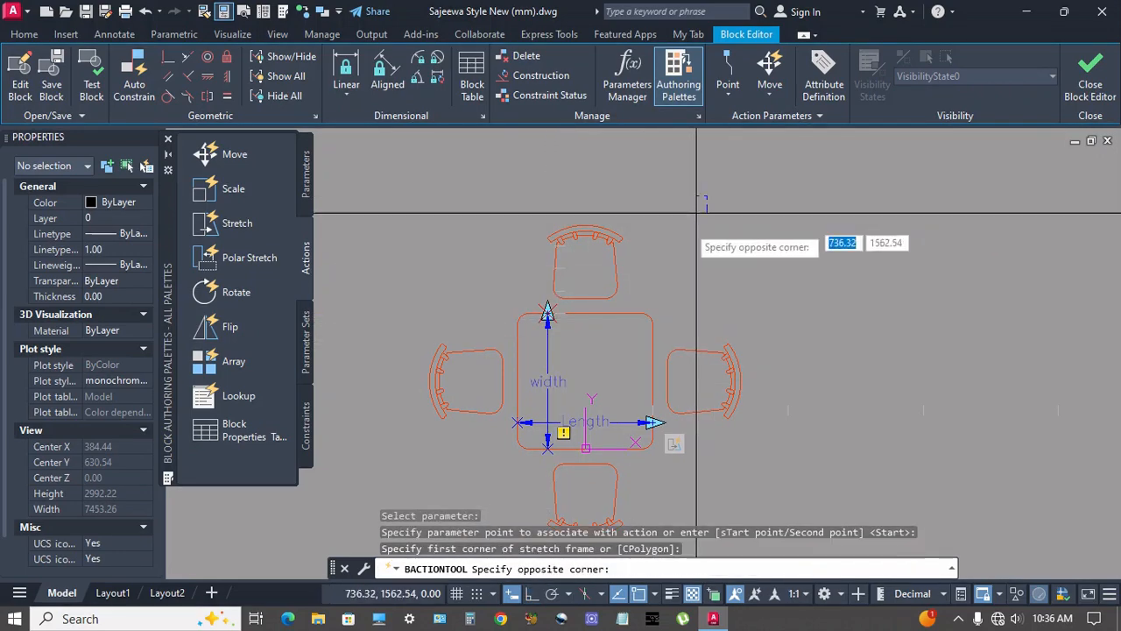
left_click(483, 338)
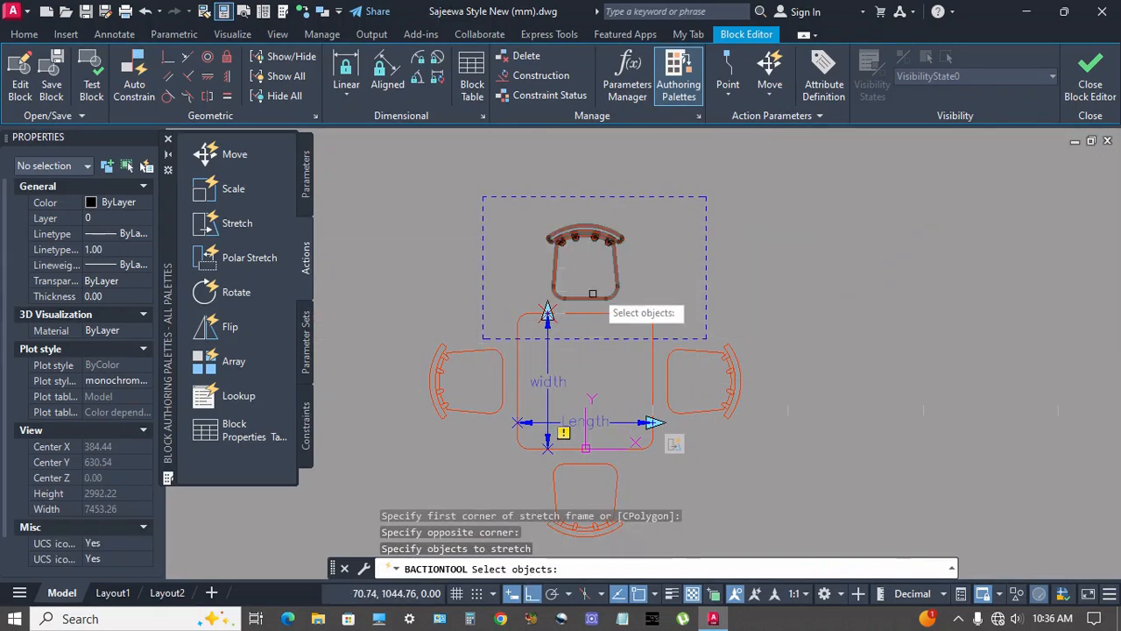
left_click(678, 213)
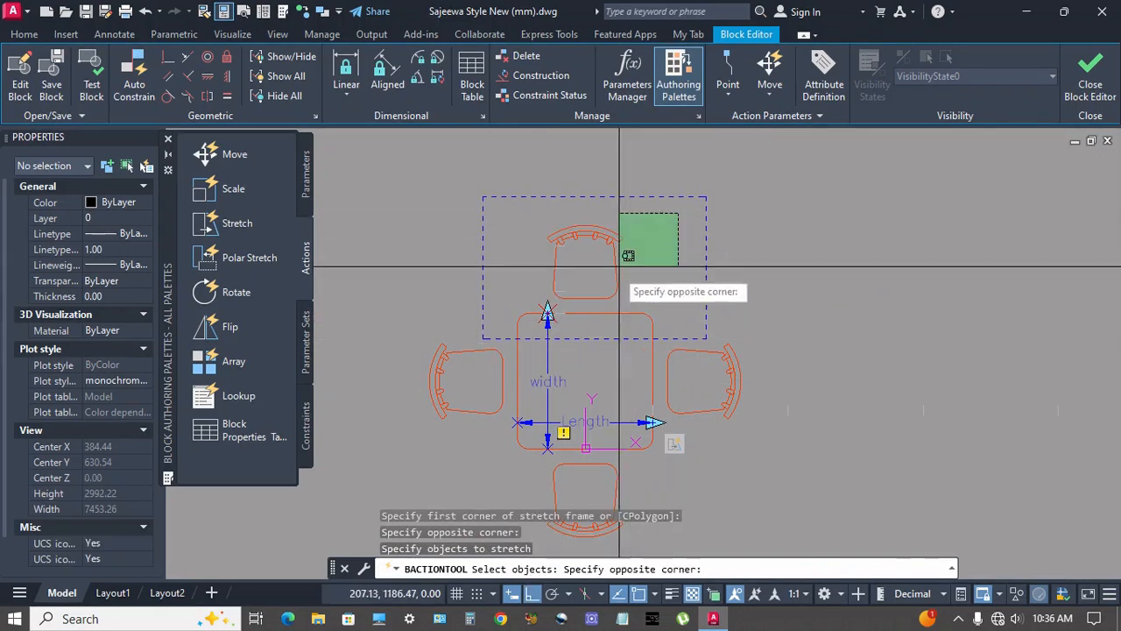
left_click(514, 319)
key("Return")
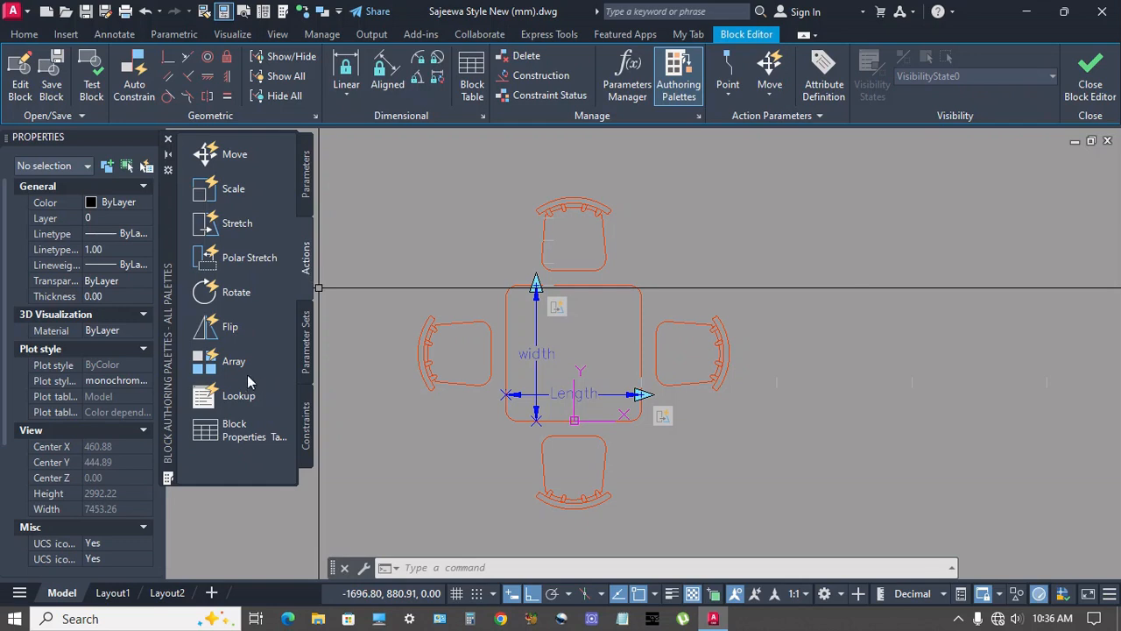
Add an Array action to the Length parameter for the upper and lower chairs with a column distance of 900
left_click(229, 362)
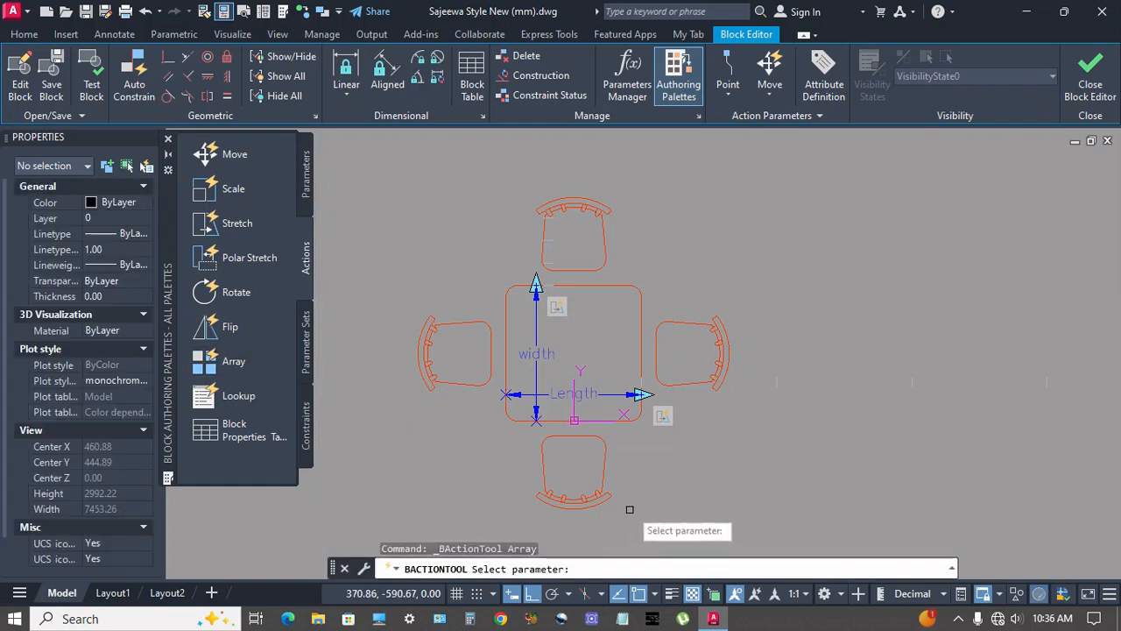
left_click(604, 392)
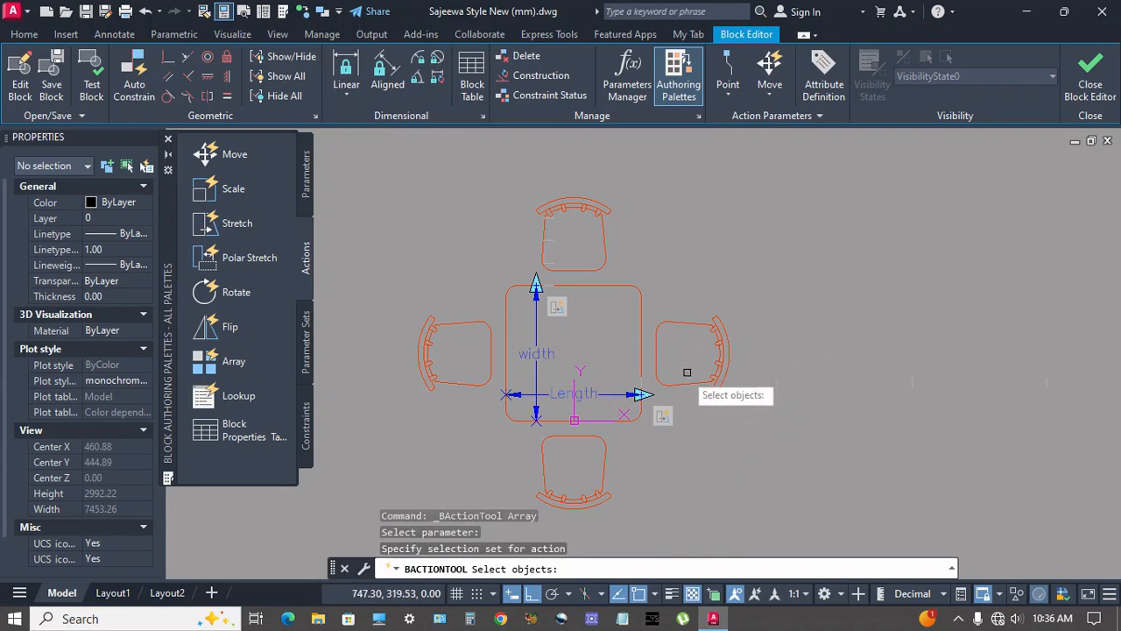
left_click(608, 247)
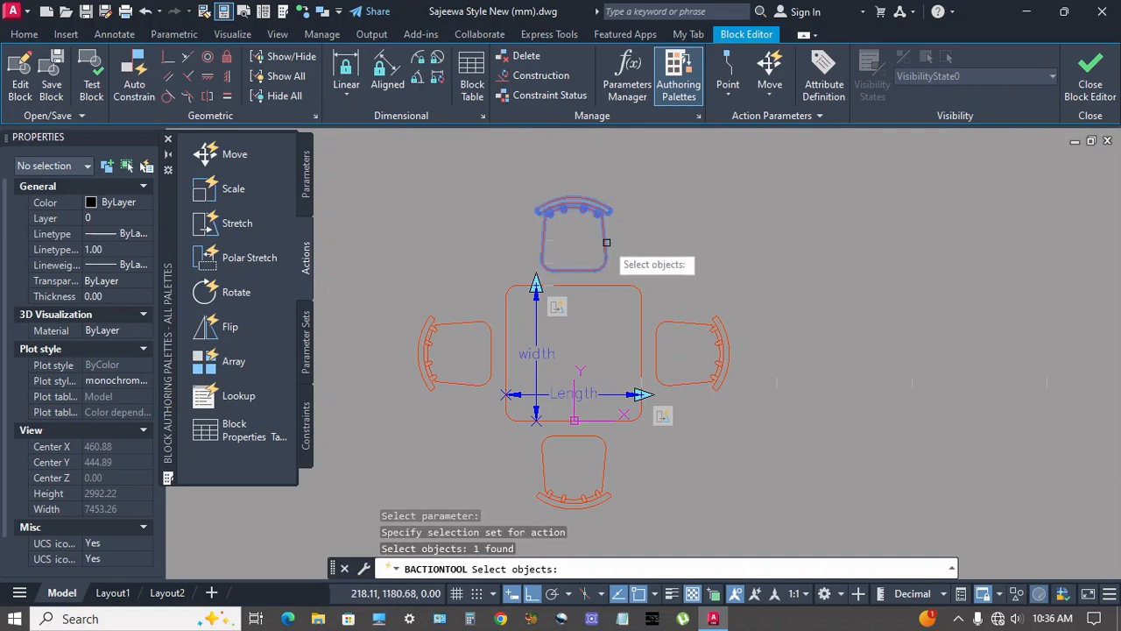
left_click(604, 445)
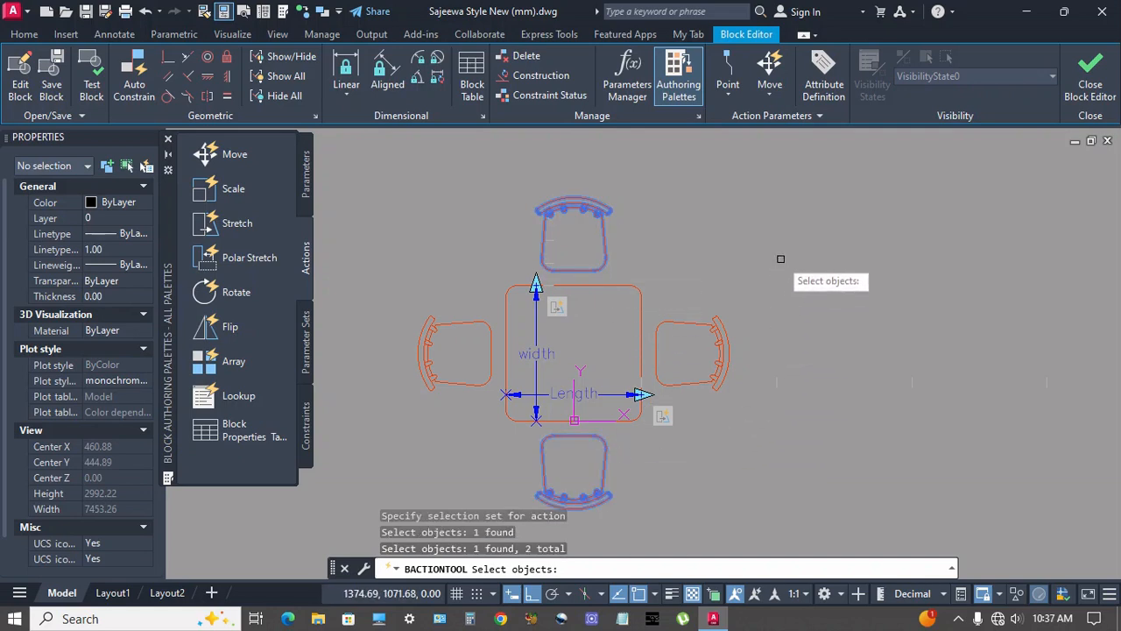
key("Return")
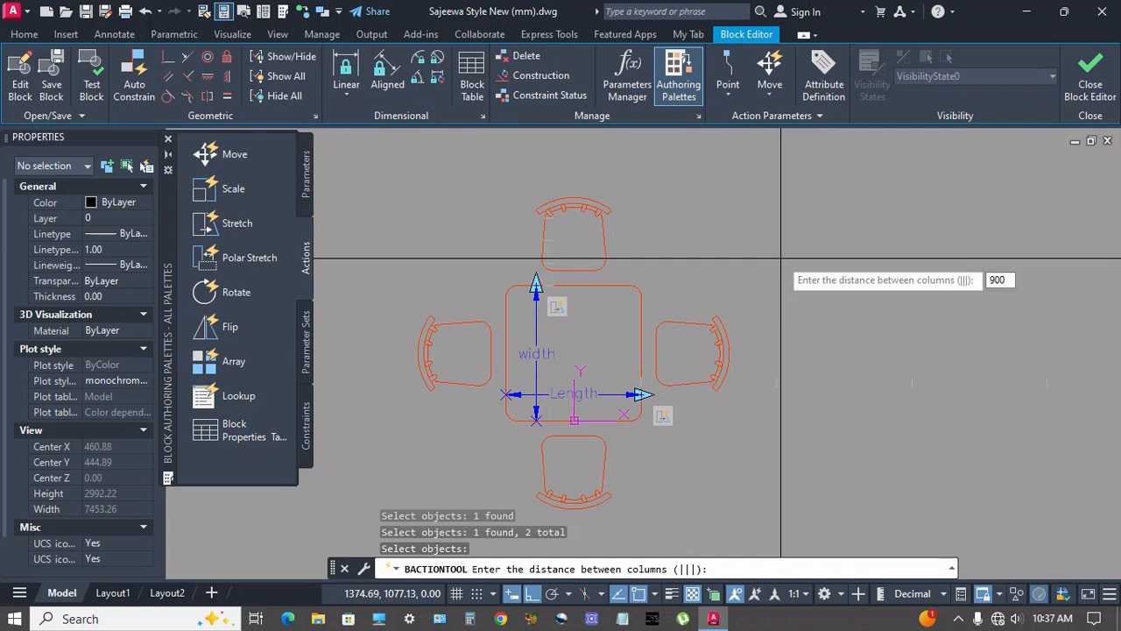
type("900")
key("Return")
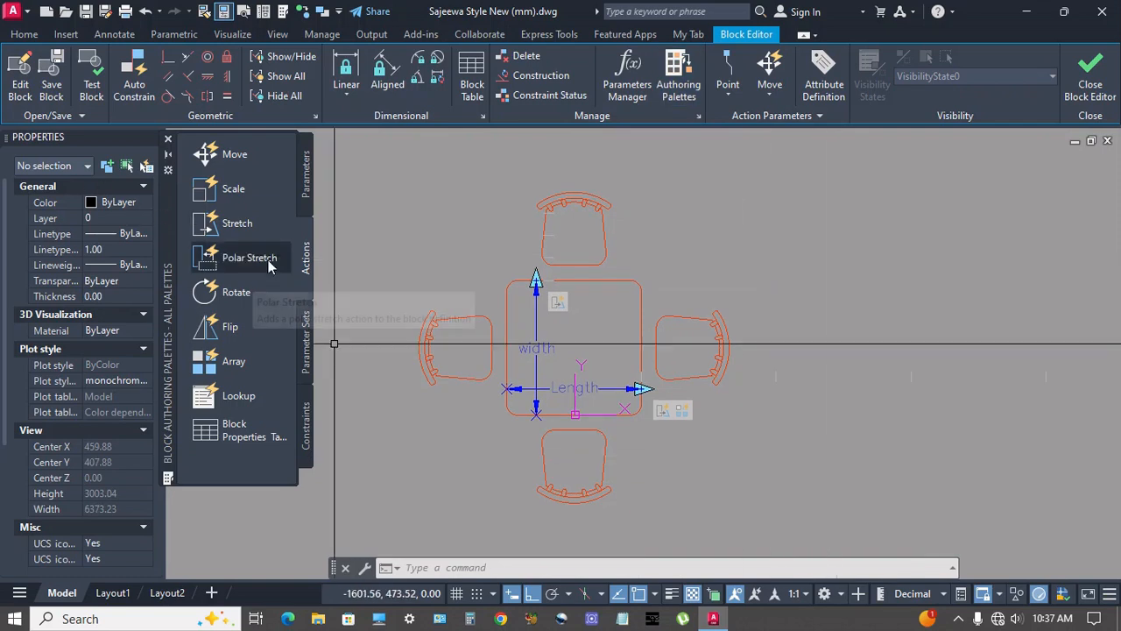
Add a Move action to the width parameter's upper endpoint for the chairs at the table's left and right ends
left_click(231, 154)
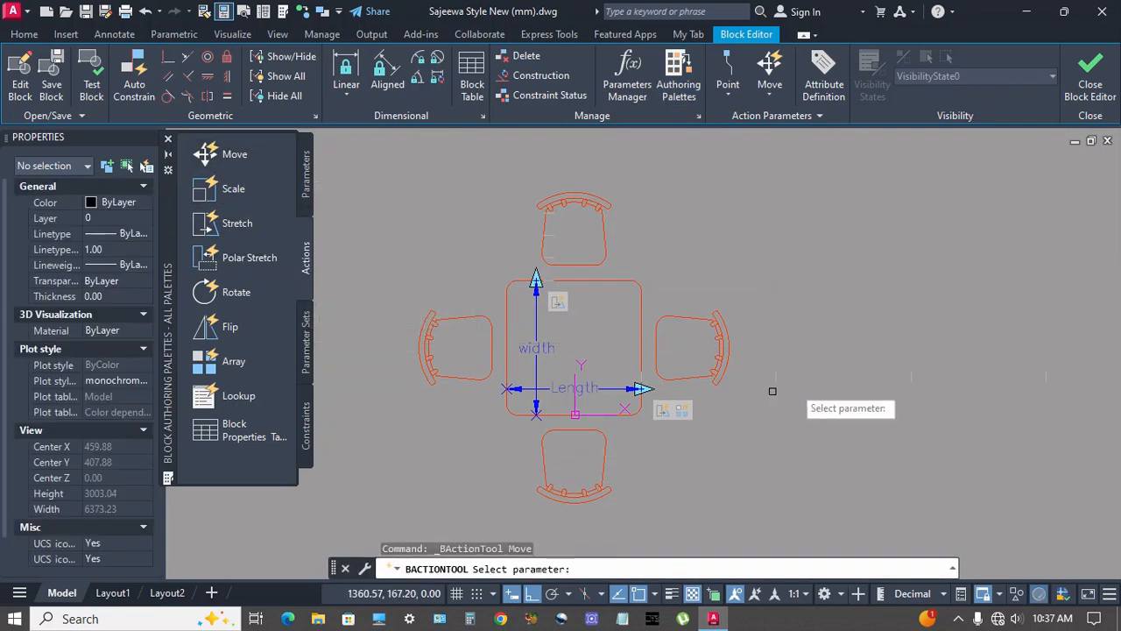
left_click(536, 333)
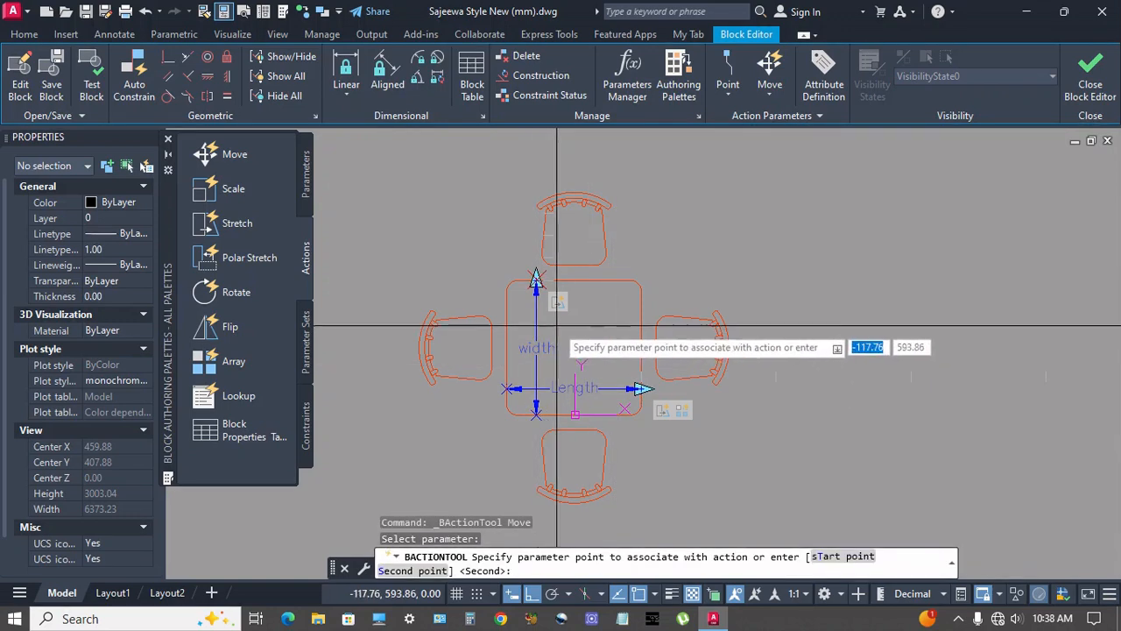
left_click(536, 280)
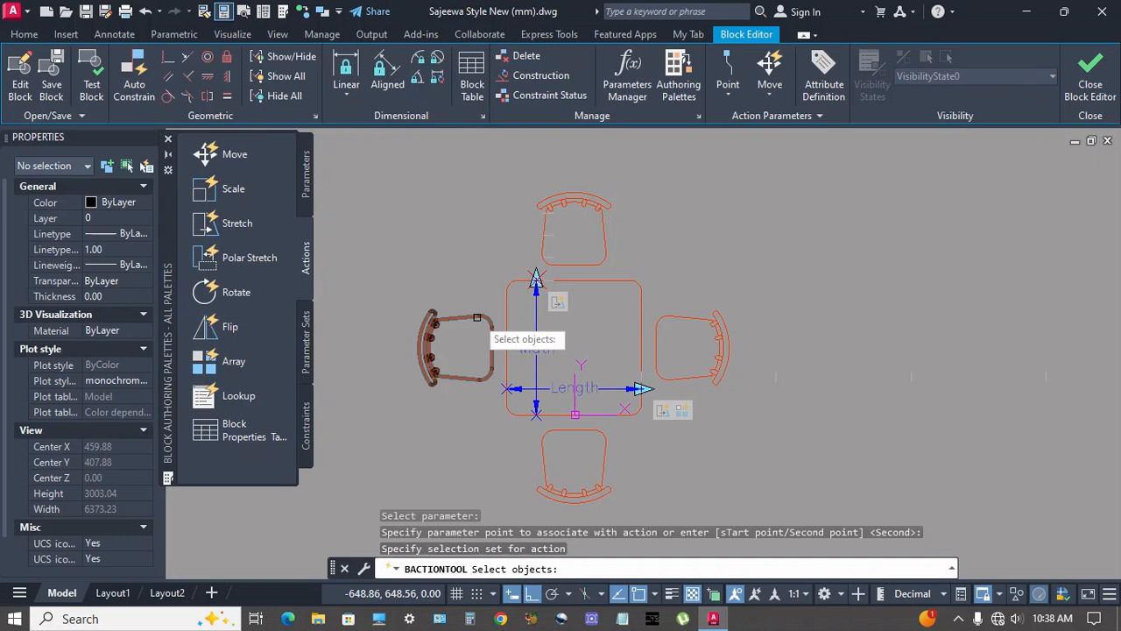
left_click(476, 318)
left_click(670, 339)
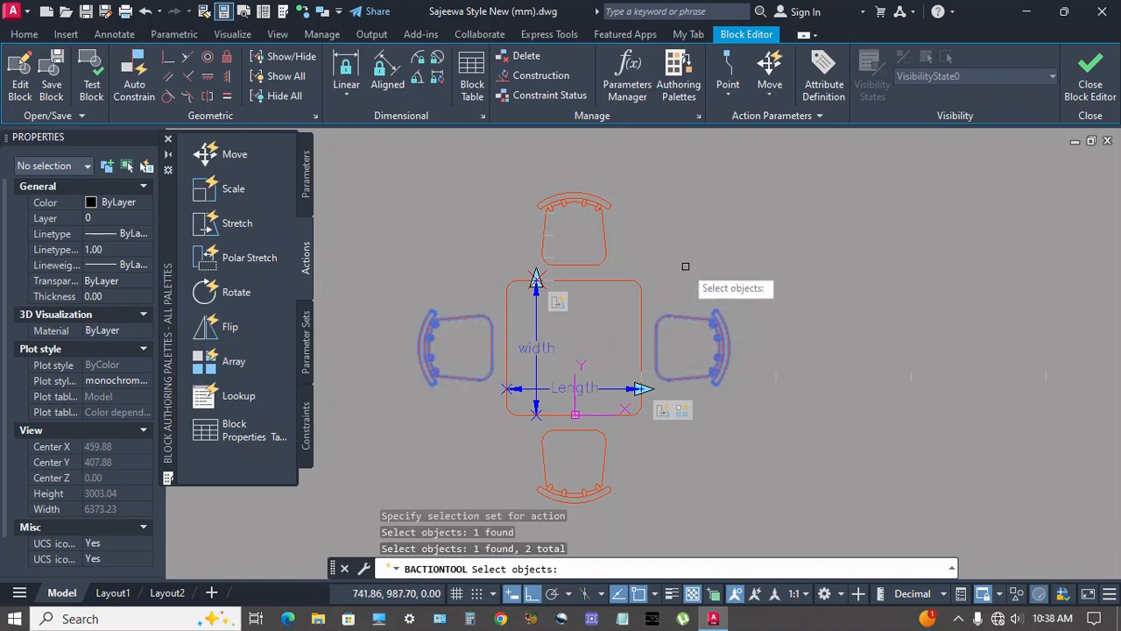
key("Return")
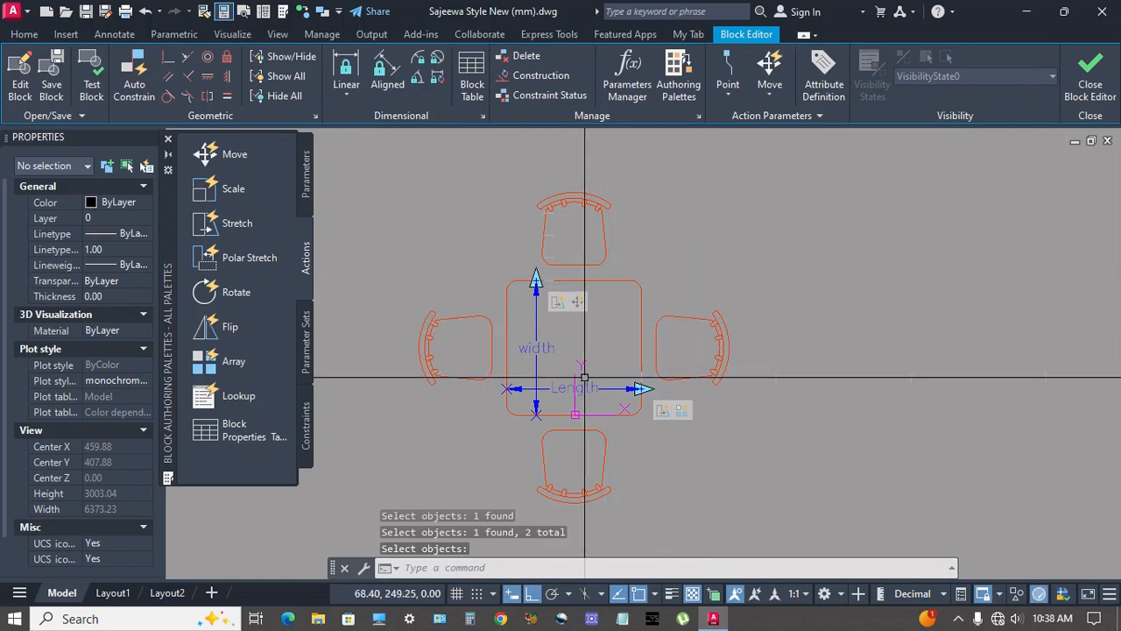
Set the distance multiplier of the width parameter's Move action to .5
left_click(580, 309)
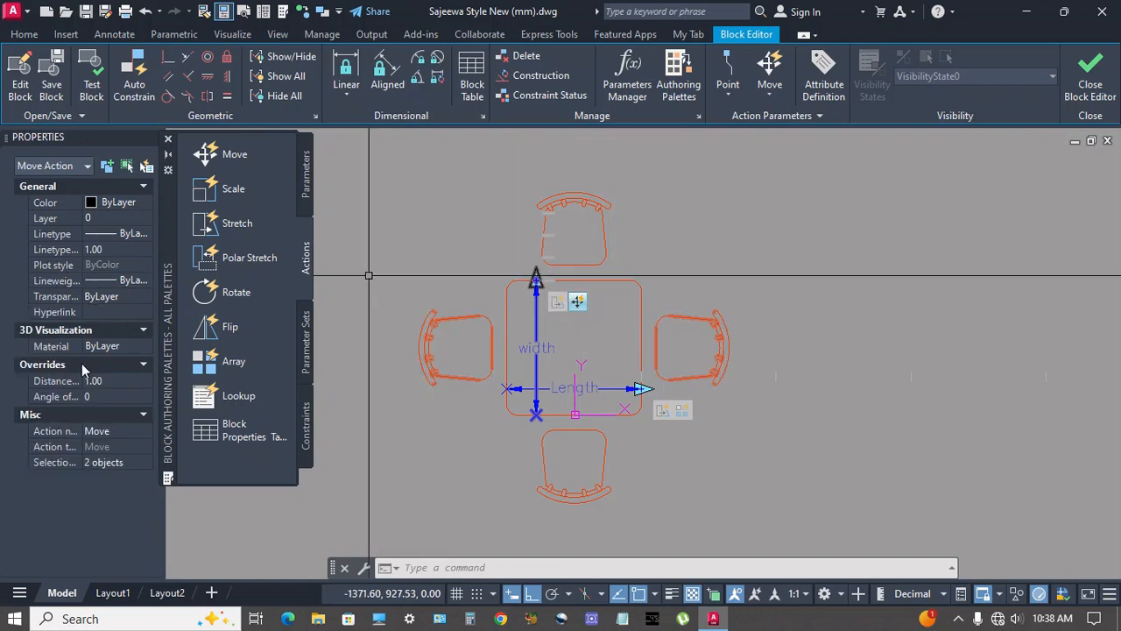
left_click(104, 382)
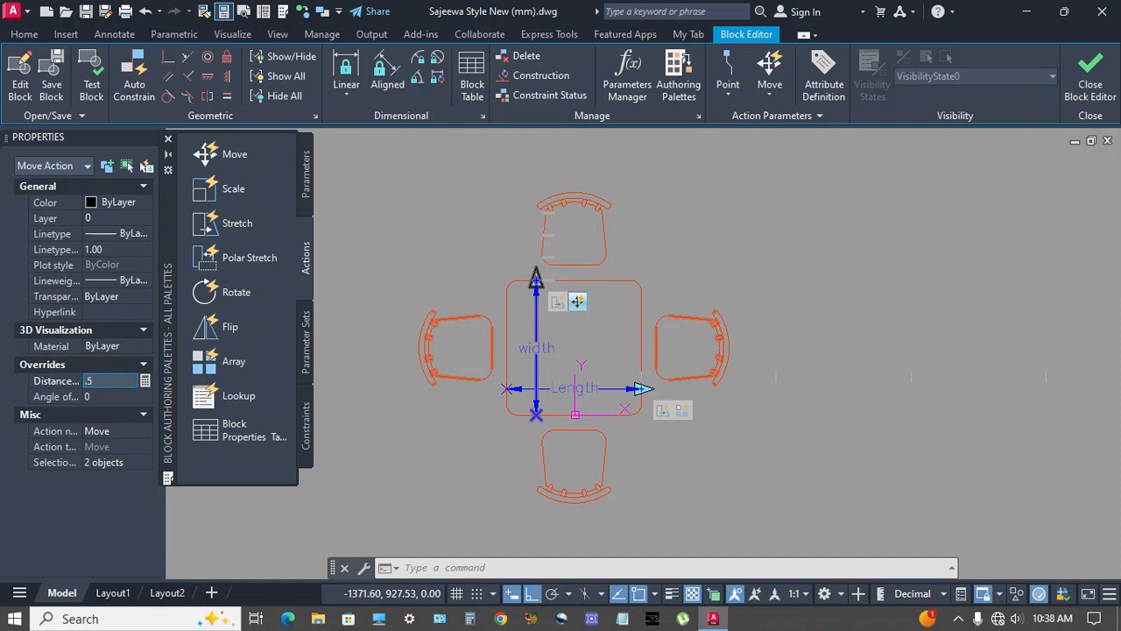
type(".5")
key("Return")
key("Escape")
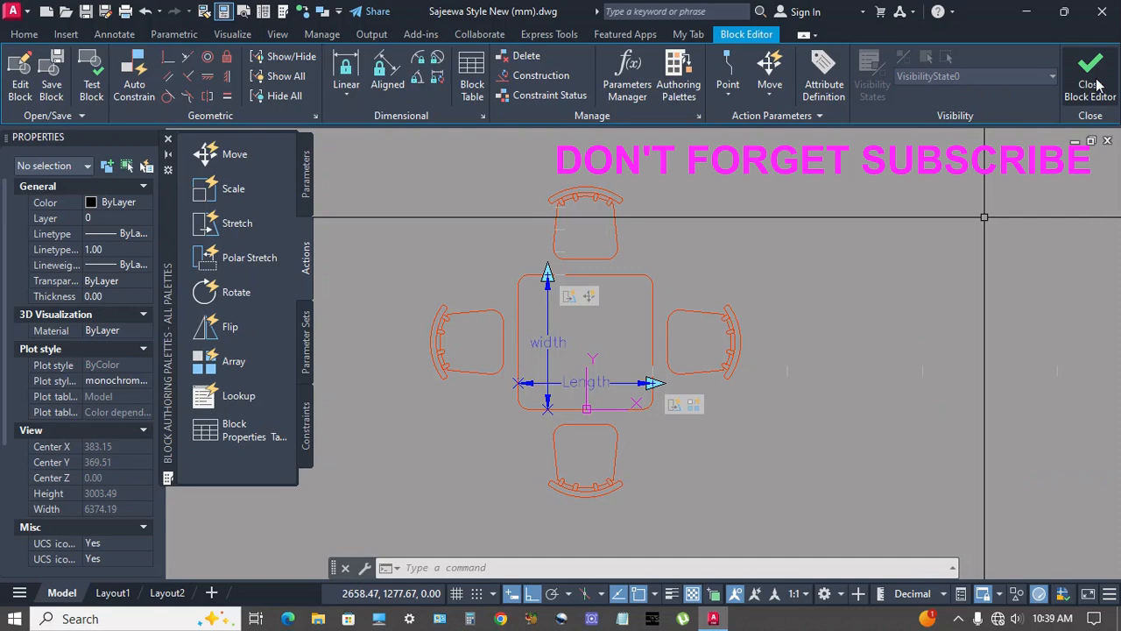
Close the Block Editor, saving the changes to DO Table, and hide the Properties palette
left_click(1098, 83)
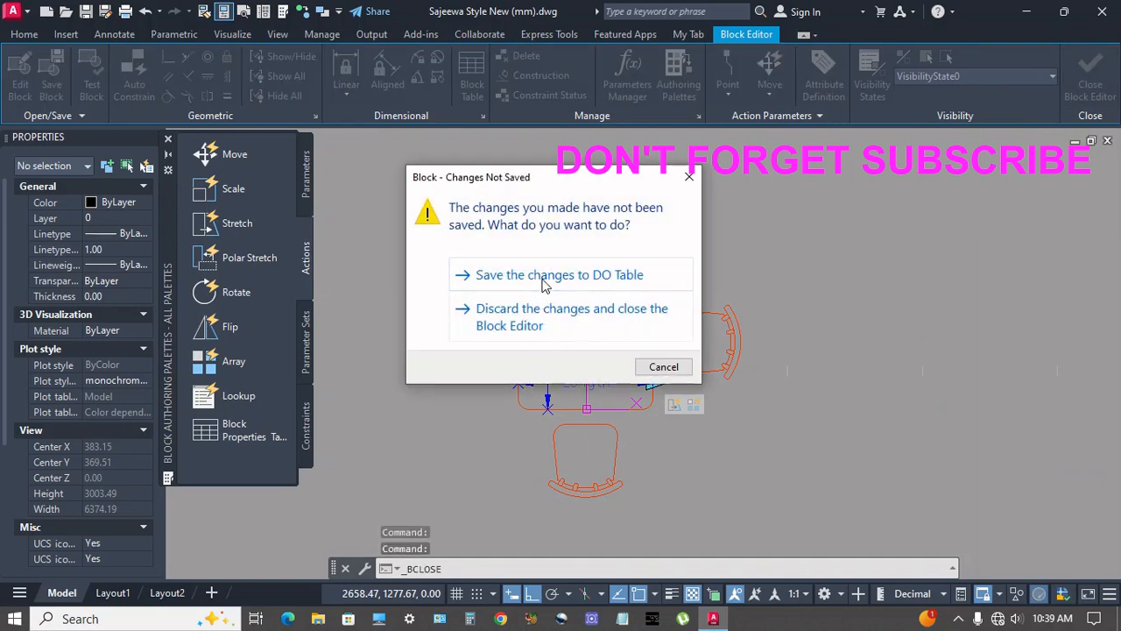
left_click(543, 275)
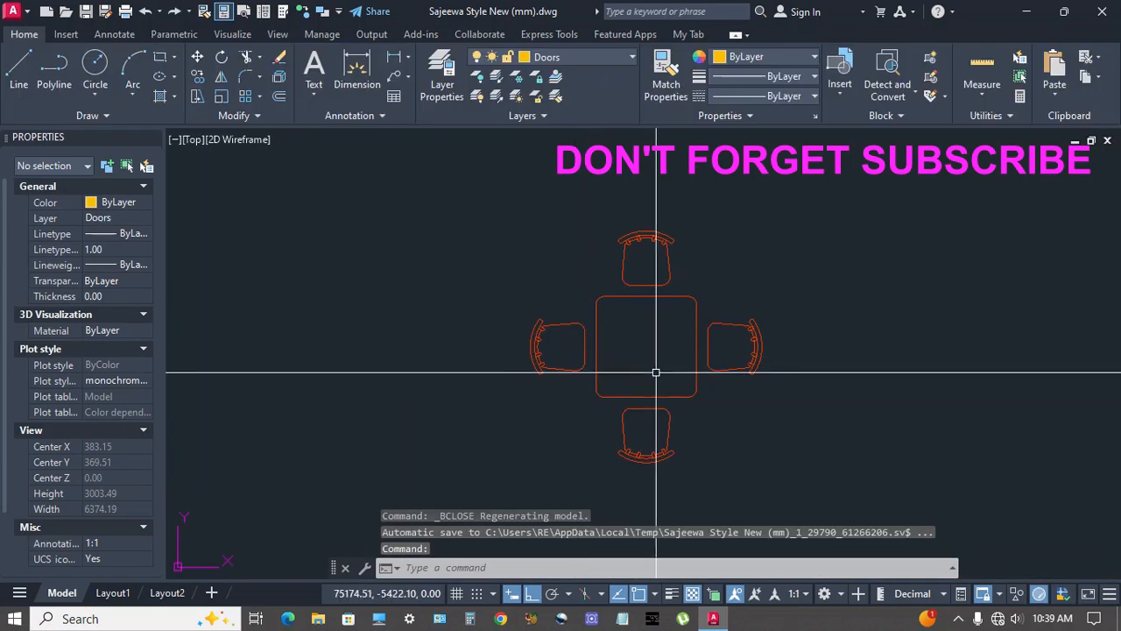
left_click(225, 14)
scroll(448, 299, "up", 2)
mouse_move(453, 313)
middle_mouse_down()
mouse_move(423, 303)
mouse_move(435, 287)
middle_mouse_up()
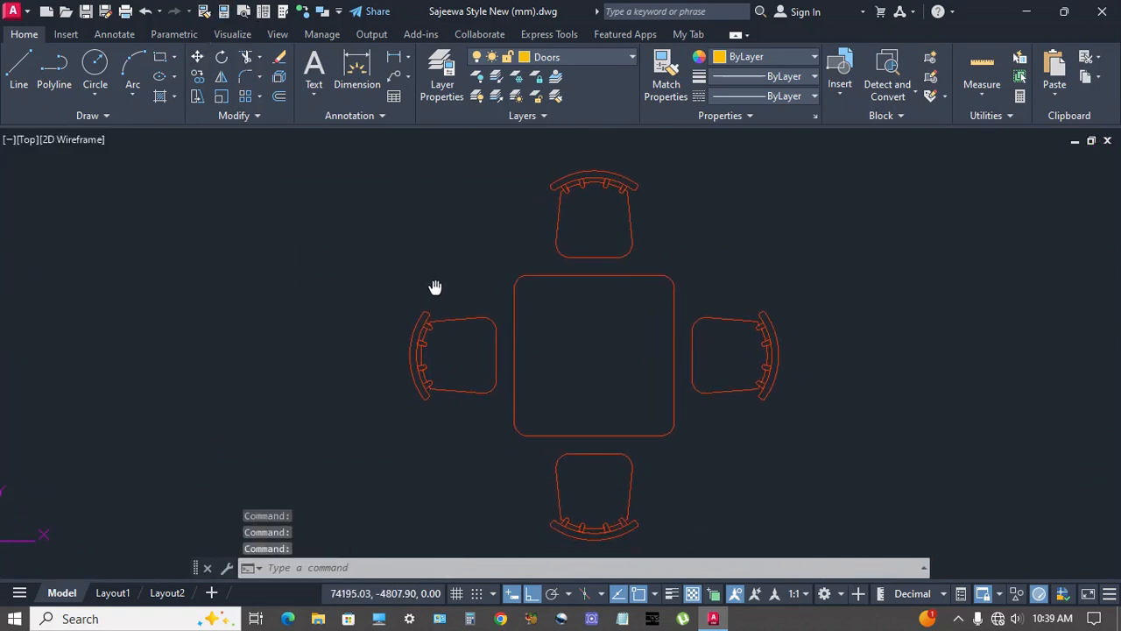
Select the dining table block in the drawing and stretch its length to 4500
left_click(672, 419)
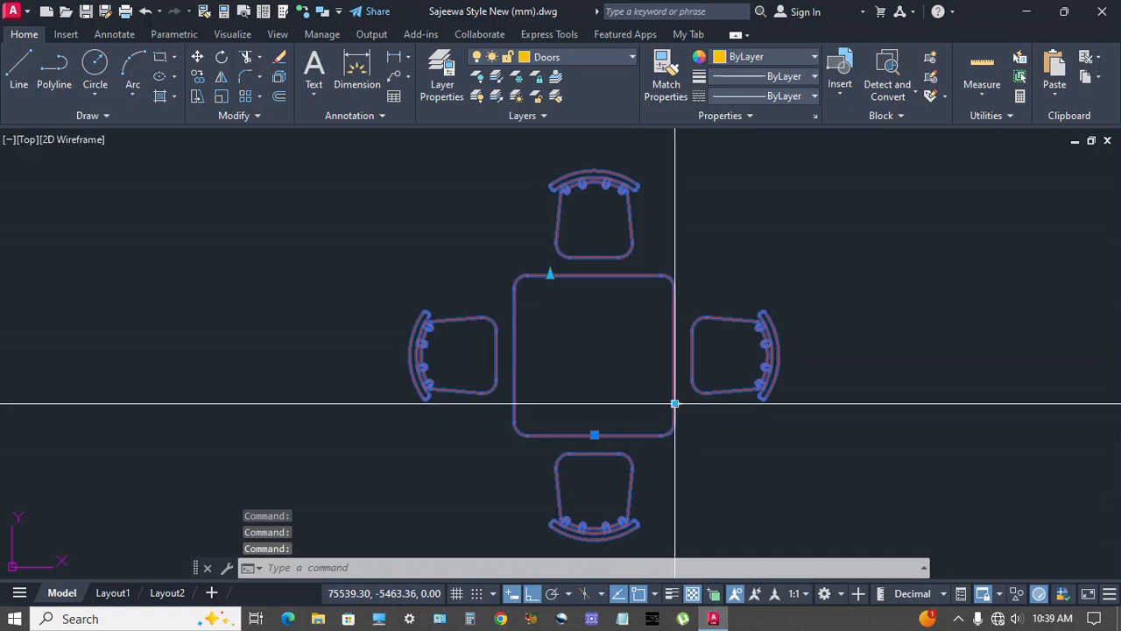
left_click(675, 404)
scroll(675, 404, "down", 2)
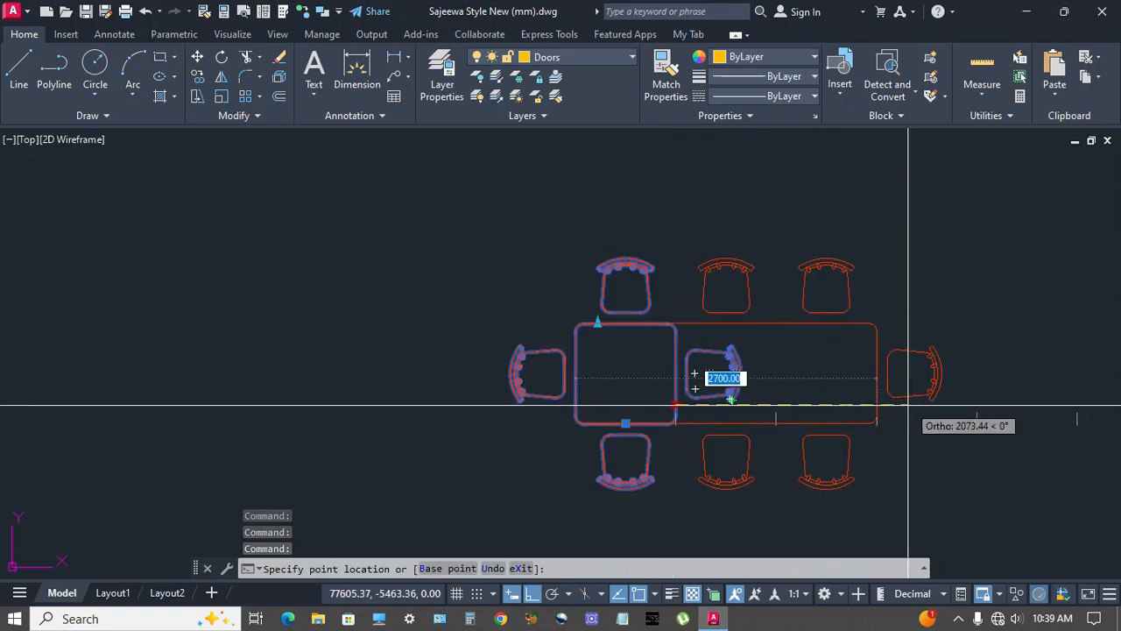
middle_click_drag(937, 408, 801, 407)
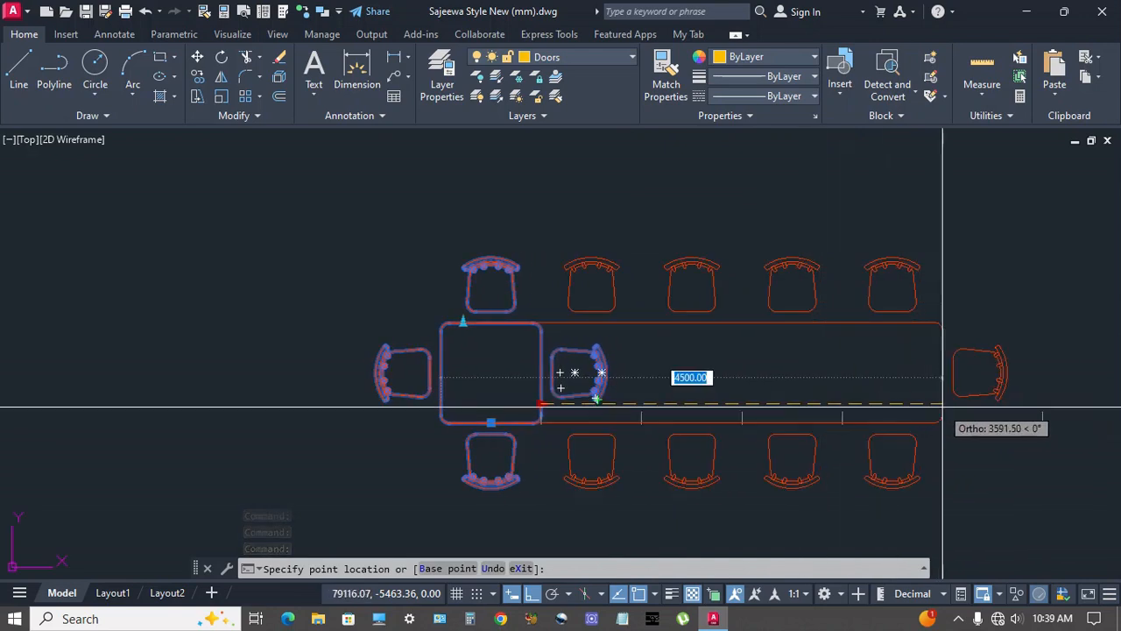
left_click(942, 404)
scroll(476, 371, "down", 2)
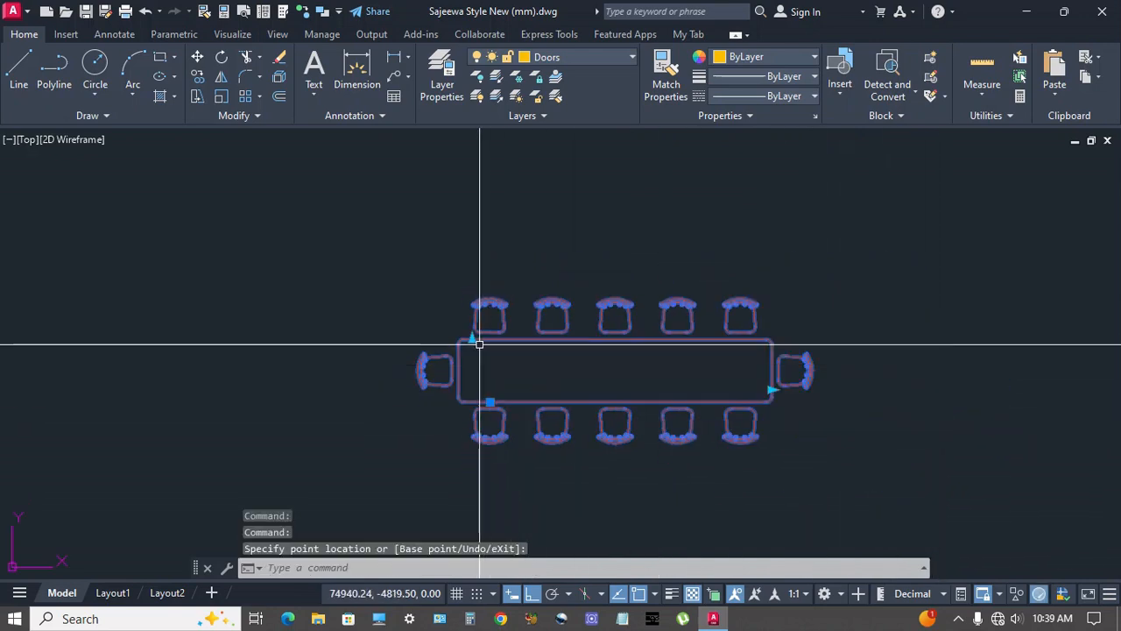
Stretch the table block's width upward to 1350
scroll(473, 341, "up", 2)
left_click(466, 336)
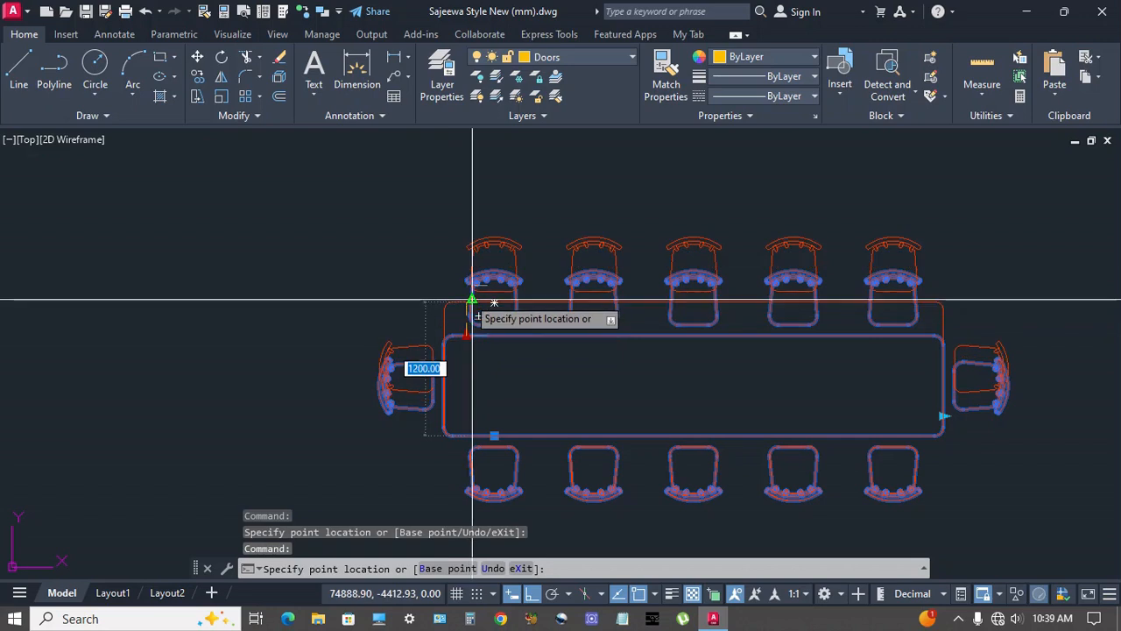
left_click(473, 255)
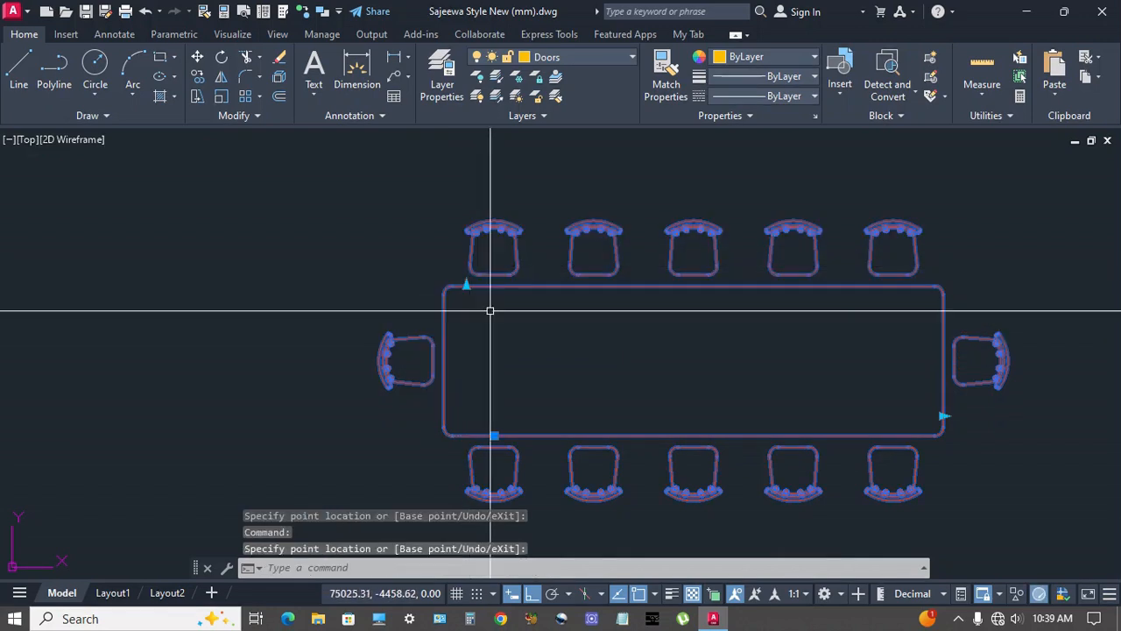
Shorten the table block's length to 3600 and further to 2700
left_click(940, 425)
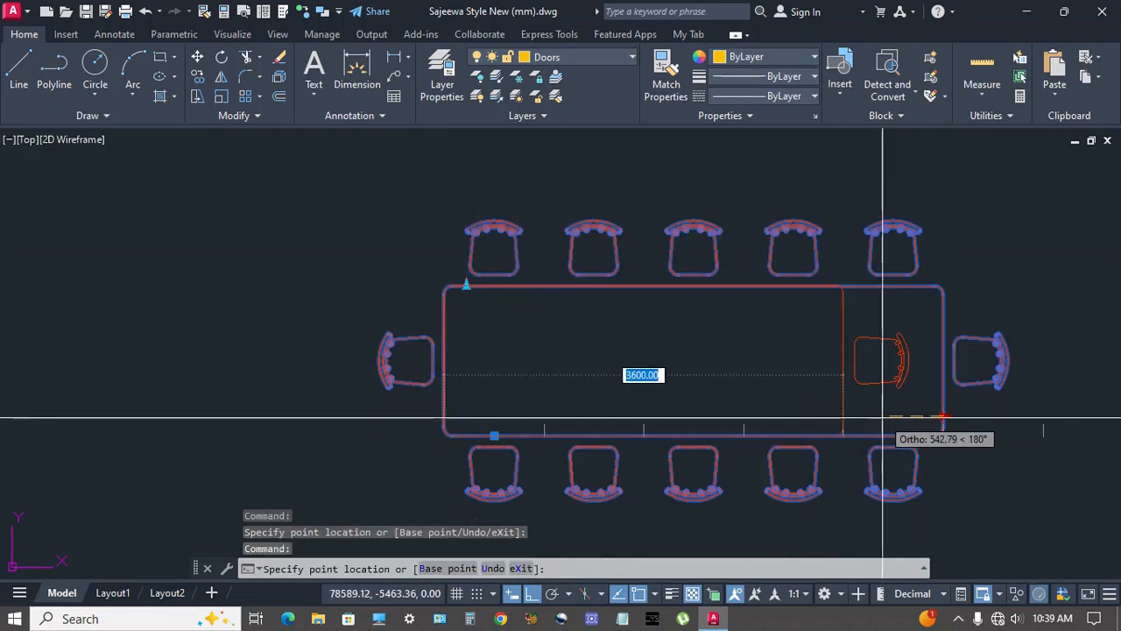
left_click(844, 430)
left_click(843, 417)
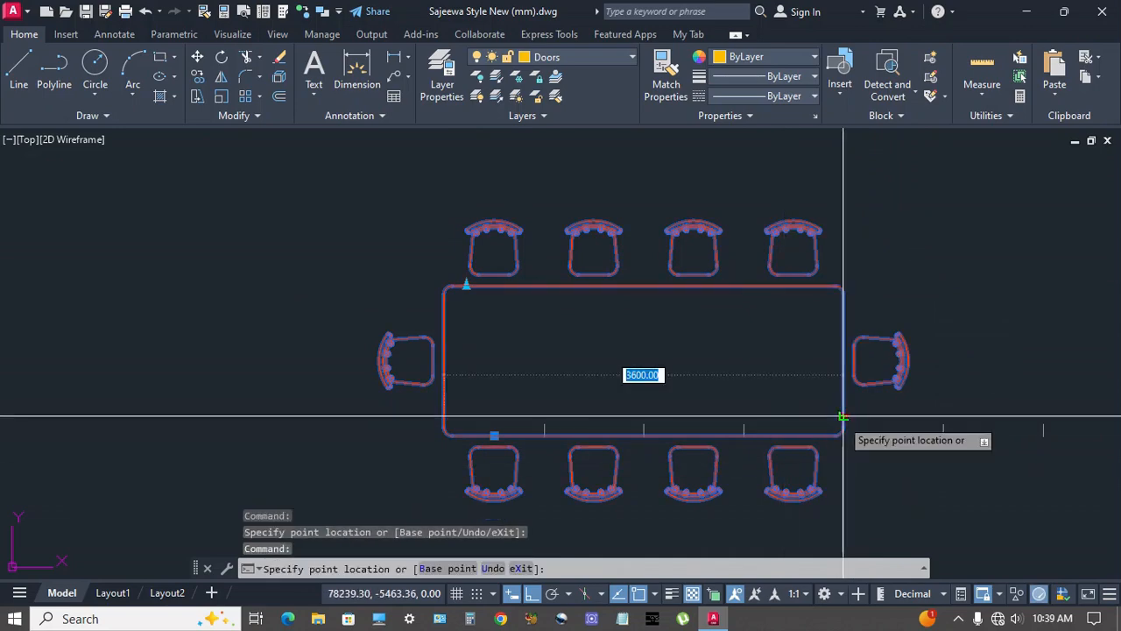
left_click(744, 417)
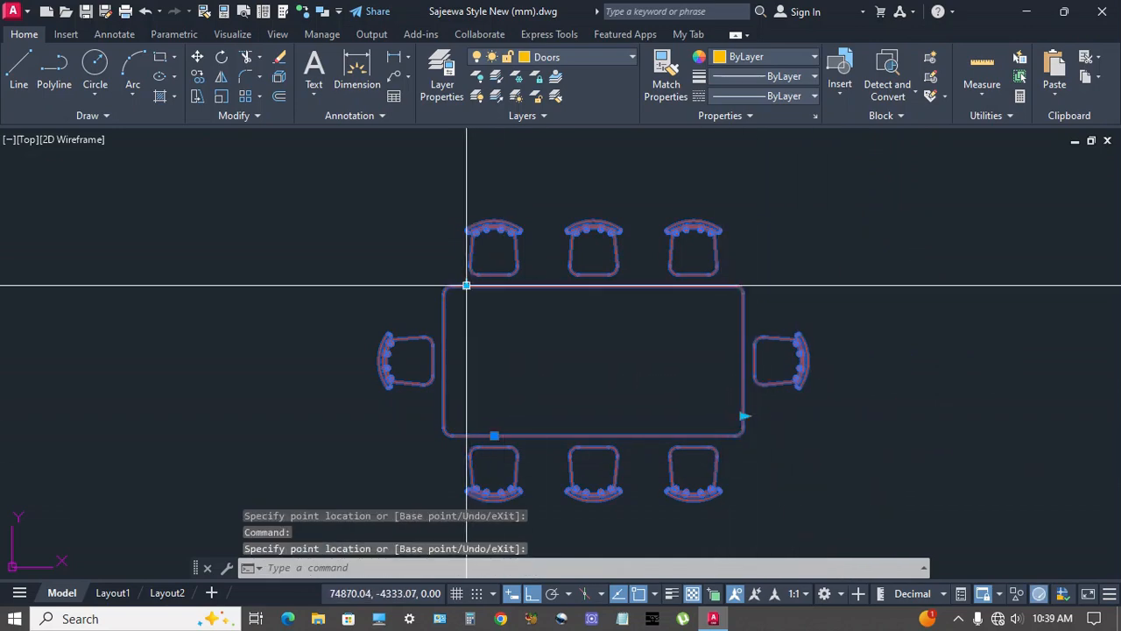
Reduce the table block's width to 1050 and deselect the block
left_click(466, 285)
left_click(467, 323)
mouse_move(525, 383)
middle_mouse_down()
mouse_move(488, 375)
mouse_move(499, 362)
middle_mouse_up()
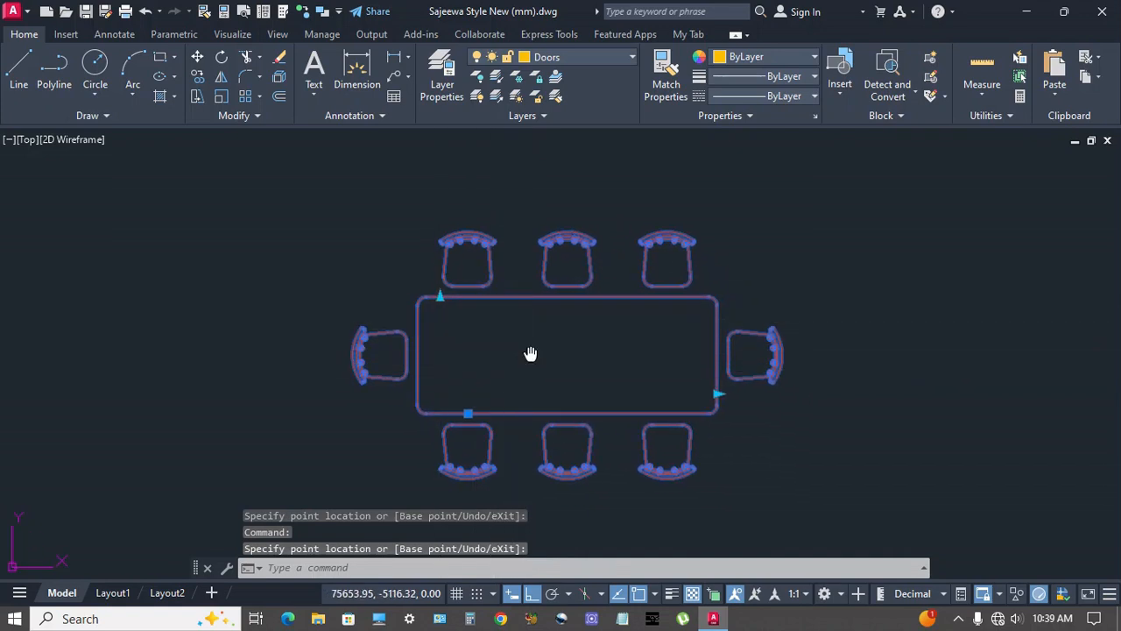
key("Escape")
middle_click_drag(561, 387, 564, 388)
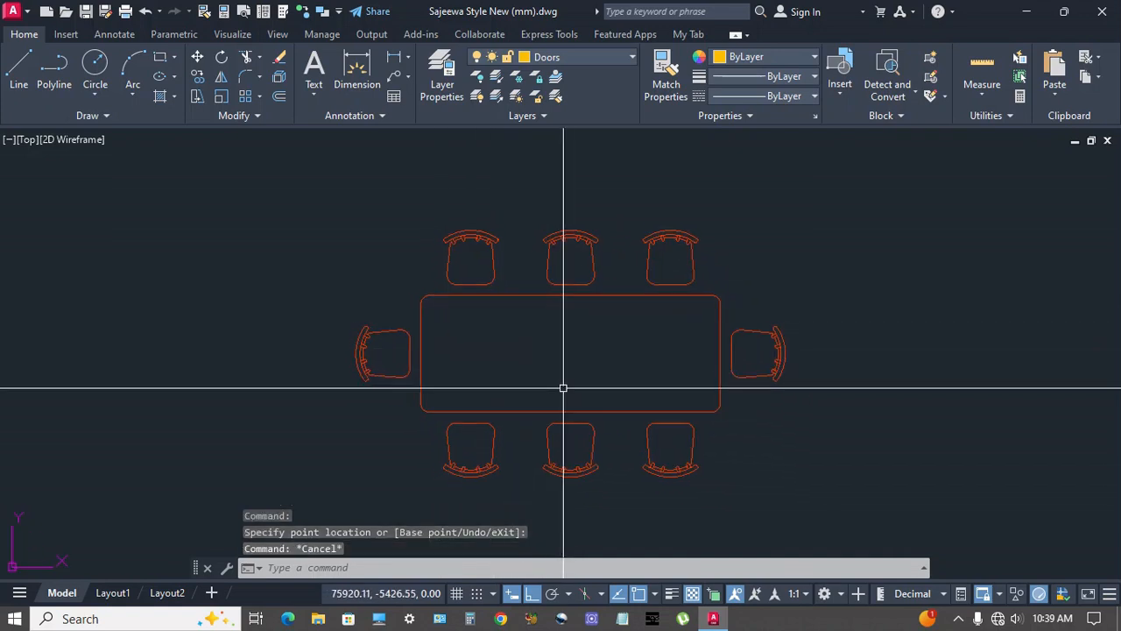